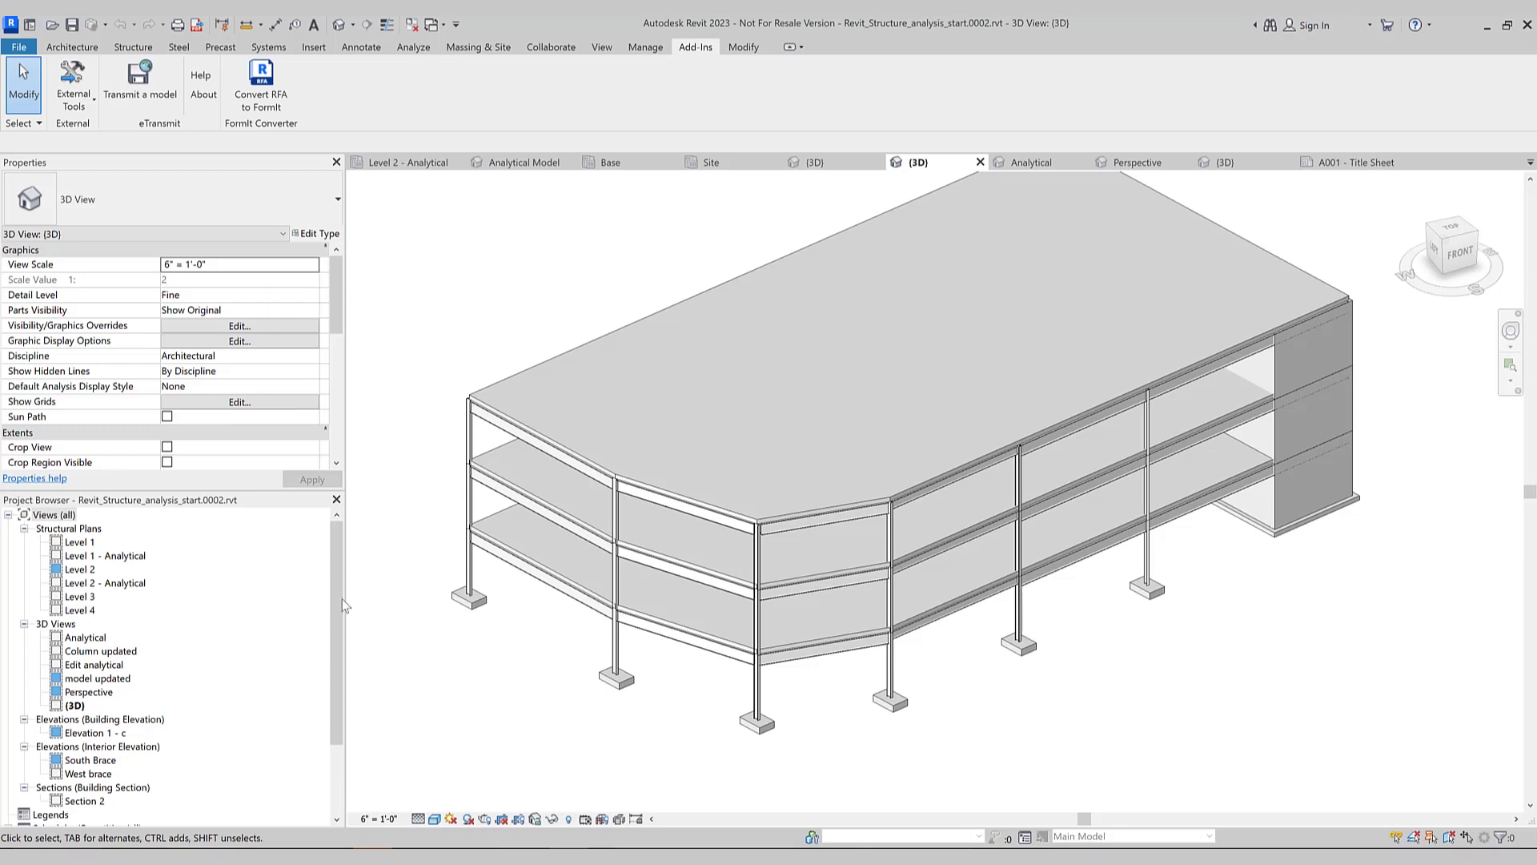
# Open the Perspective 3D view and run the export to a new ETABS, SAFE or SAP2000 model, leaving out analytical floor panels
pyautogui.doubleClick(88, 691)
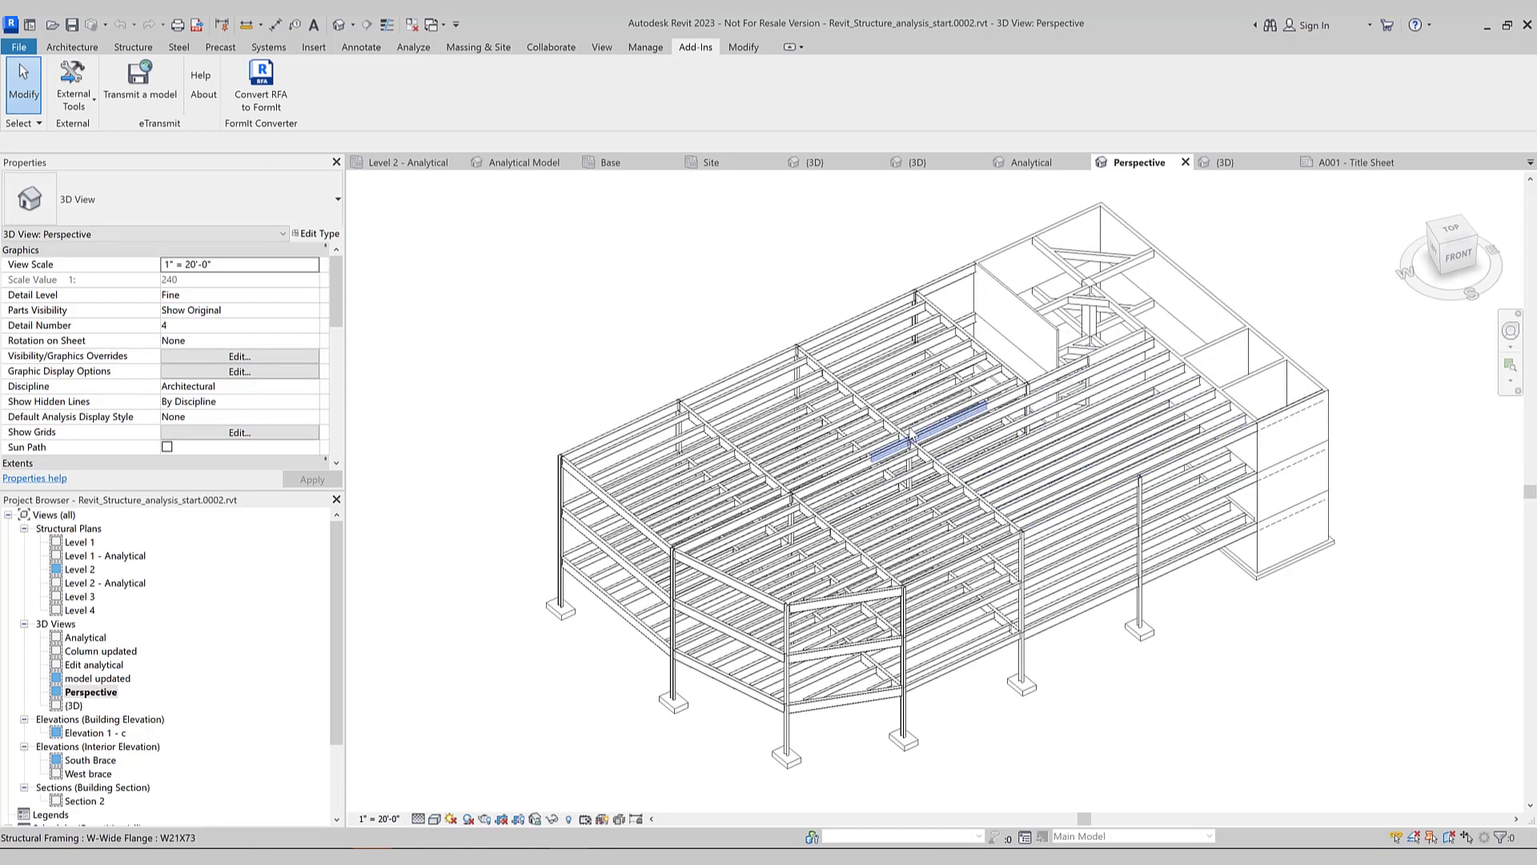
pyautogui.click(686, 49)
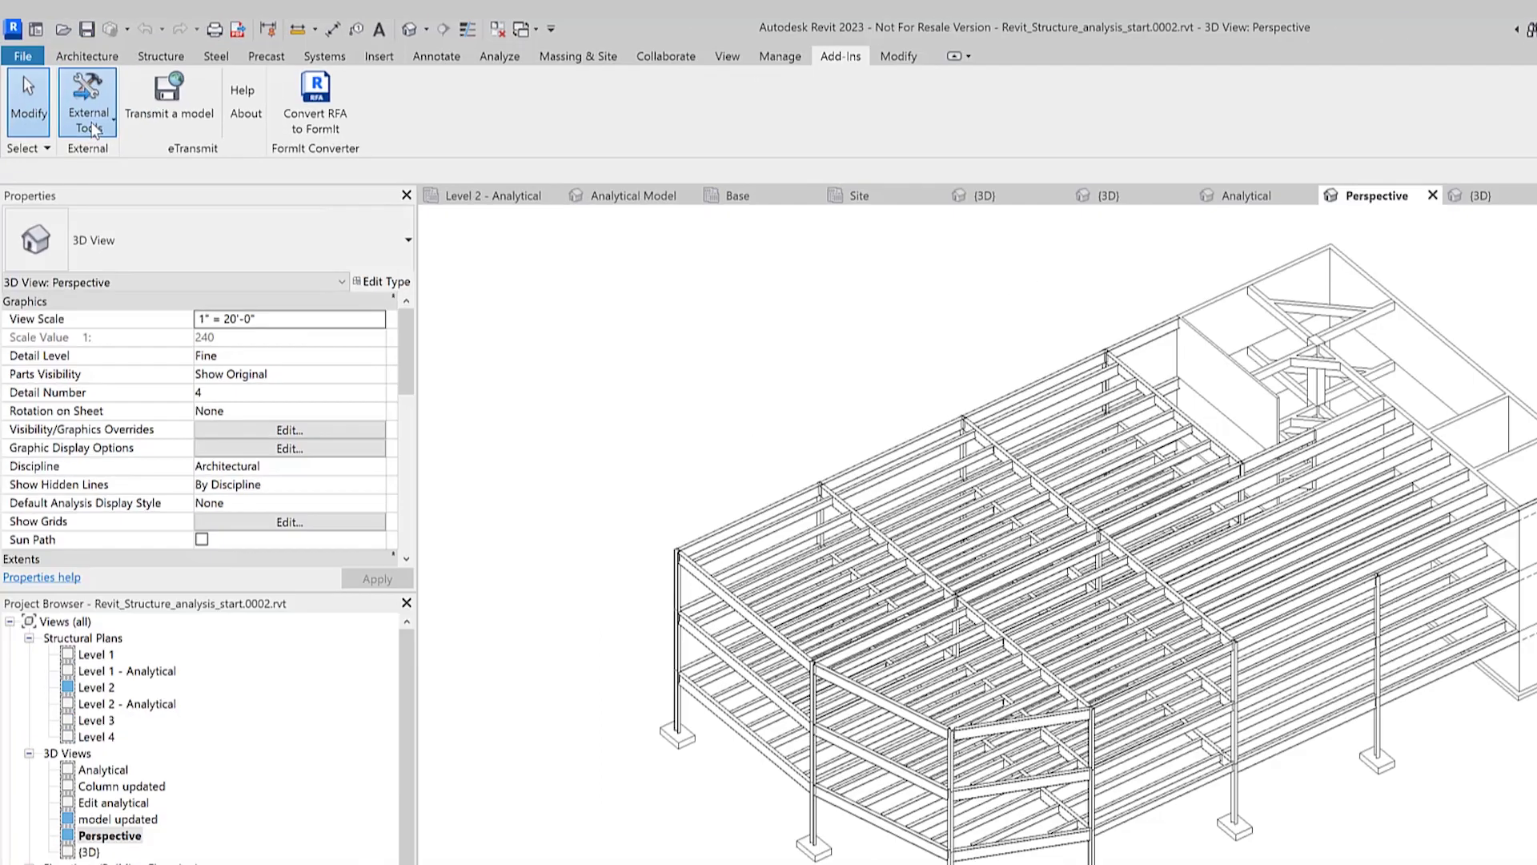
pyautogui.click(95, 132)
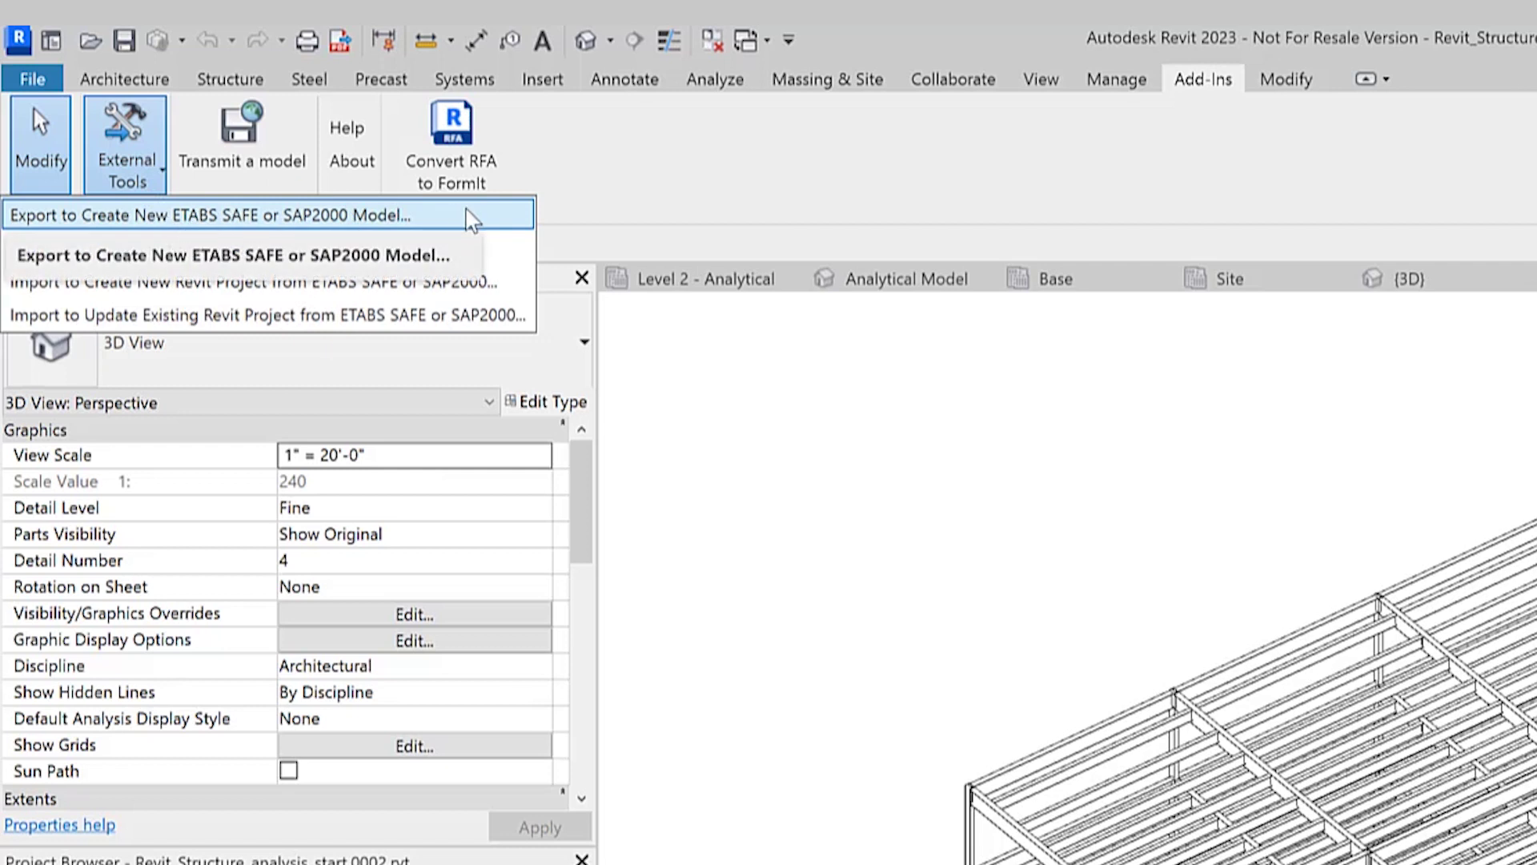
pyautogui.click(468, 216)
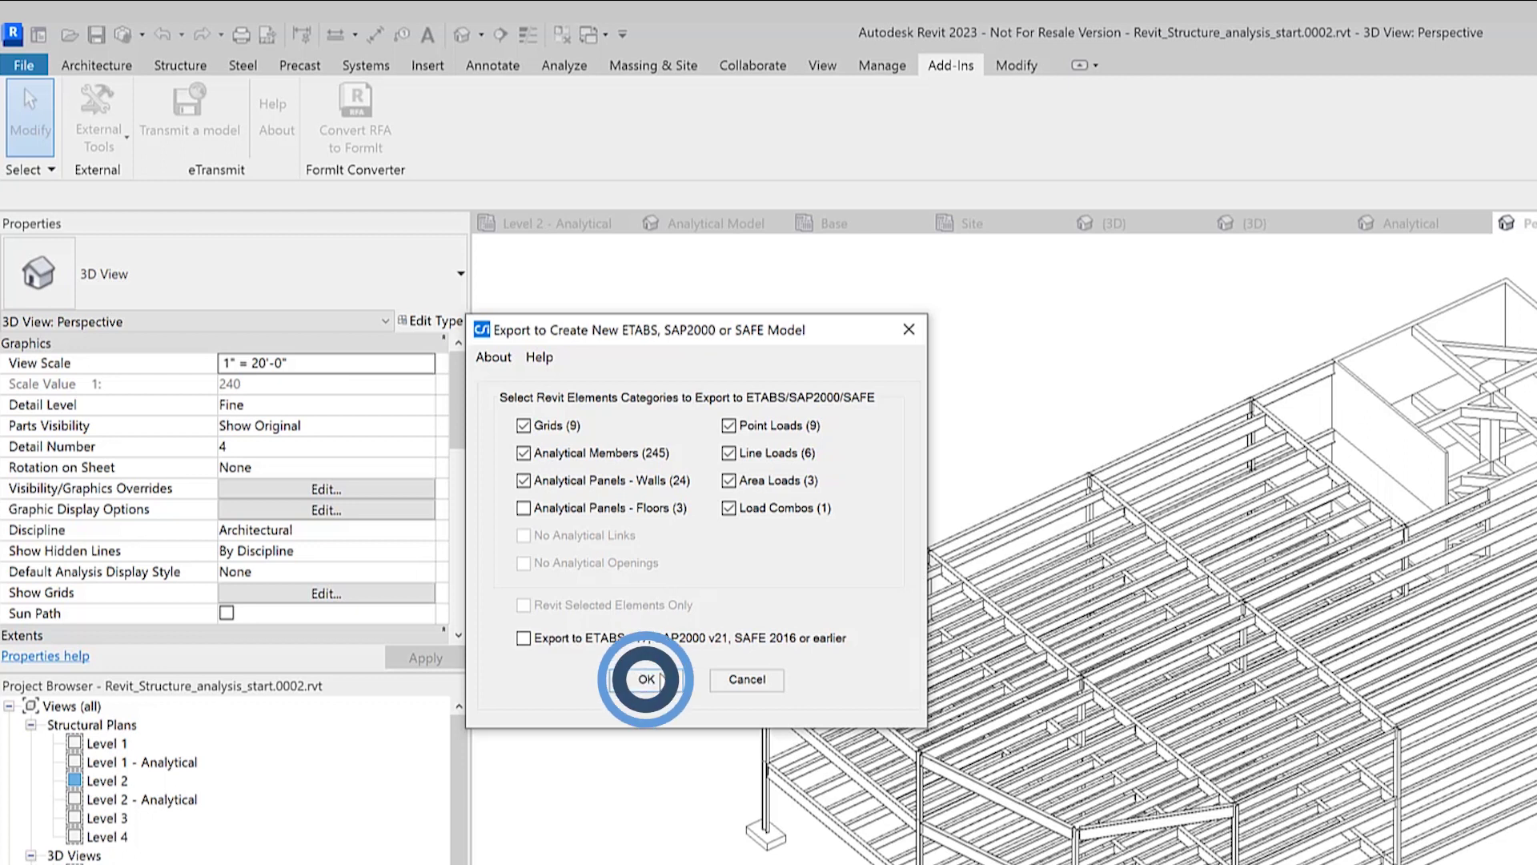
pyautogui.click(647, 679)
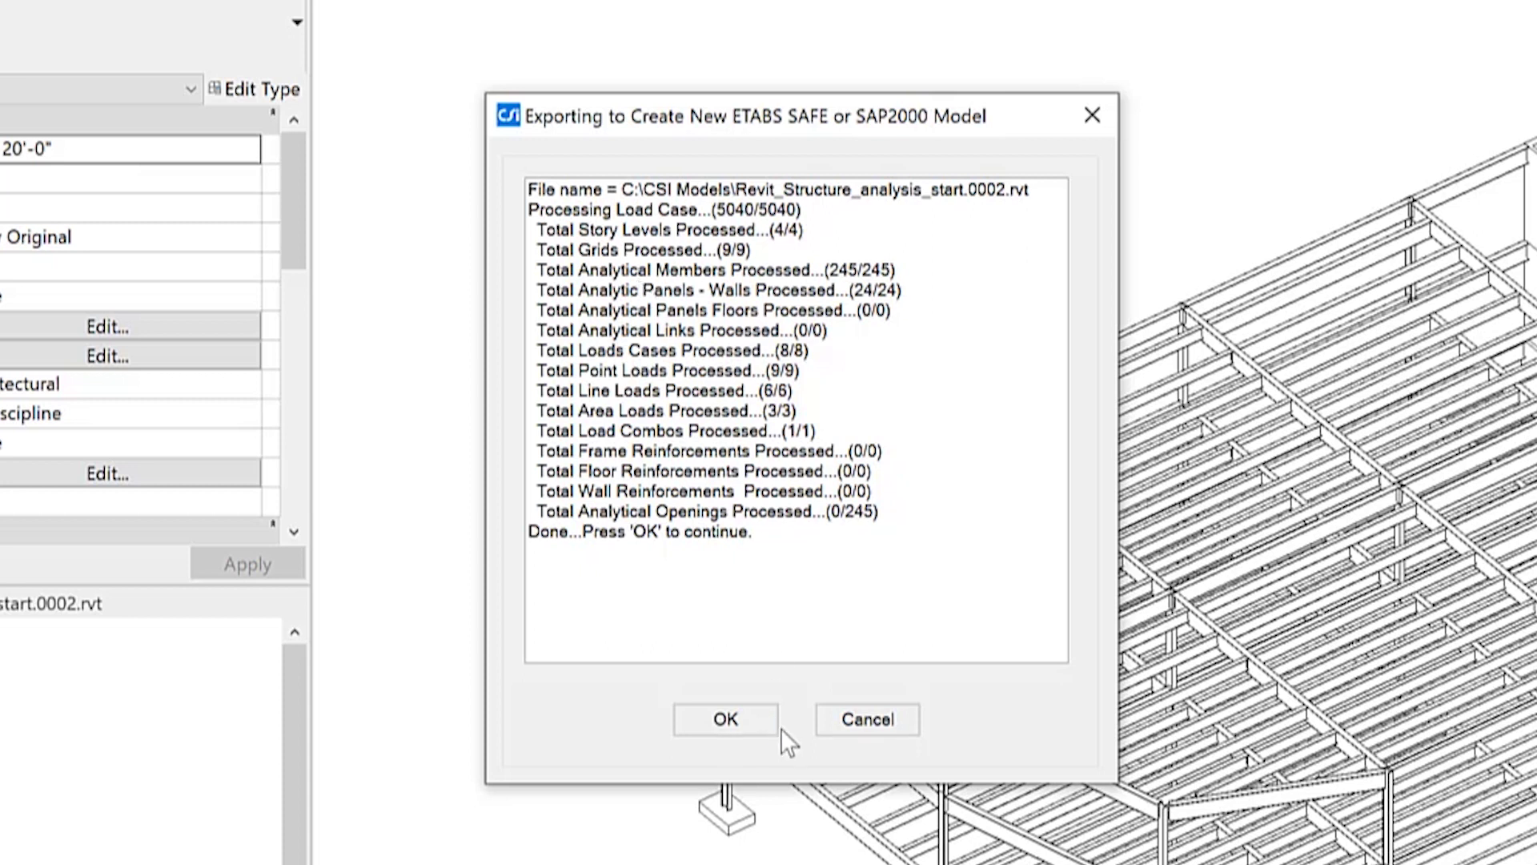
# Save the exchange file as csixrevit demo.exr in the CSI Models folder, replacing the existing file
pyautogui.click(730, 721)
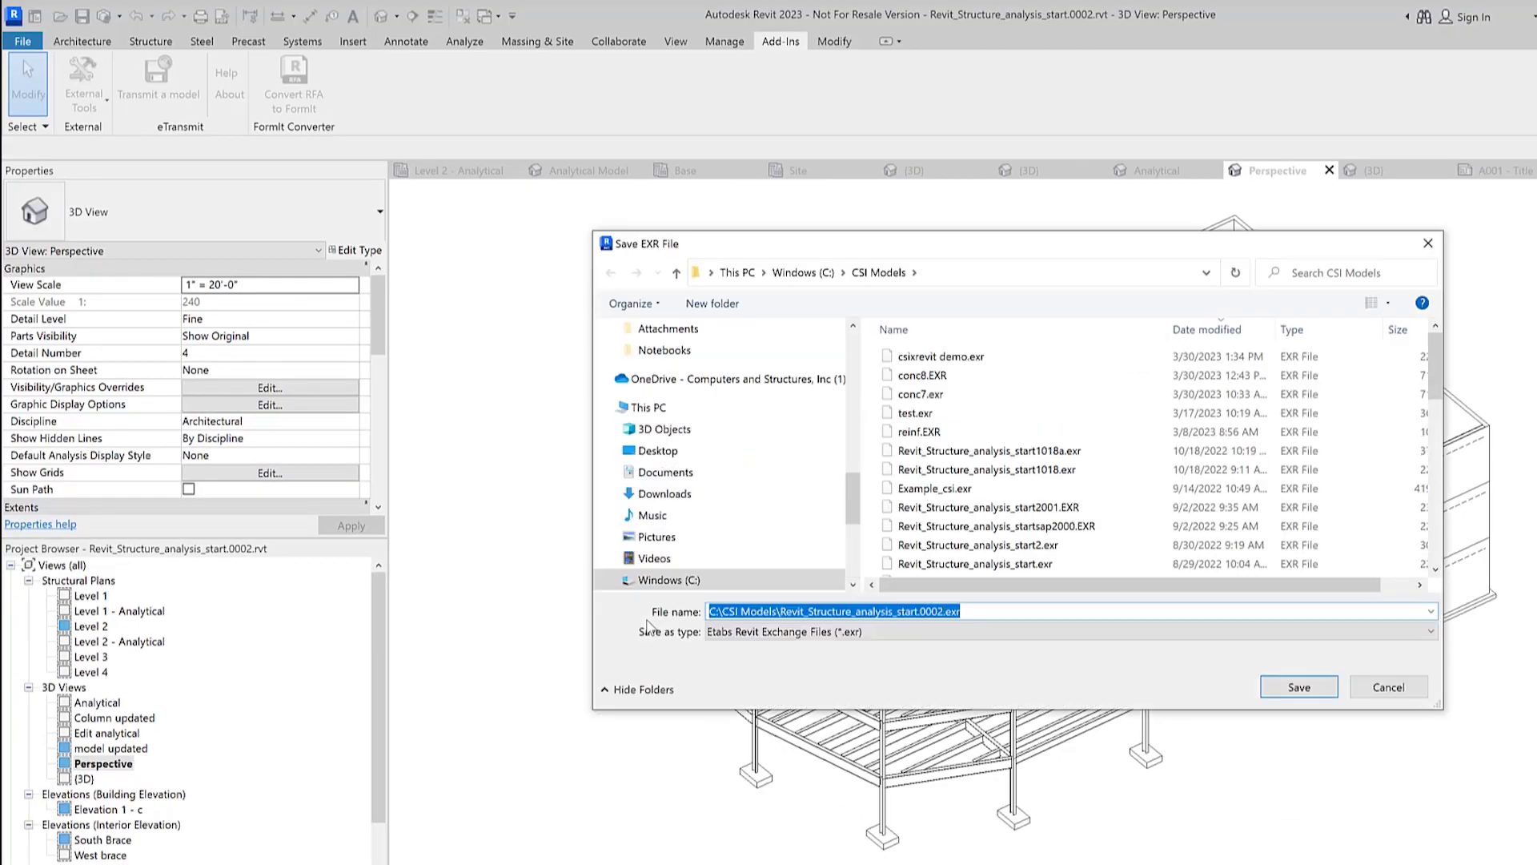
pyautogui.click(933, 357)
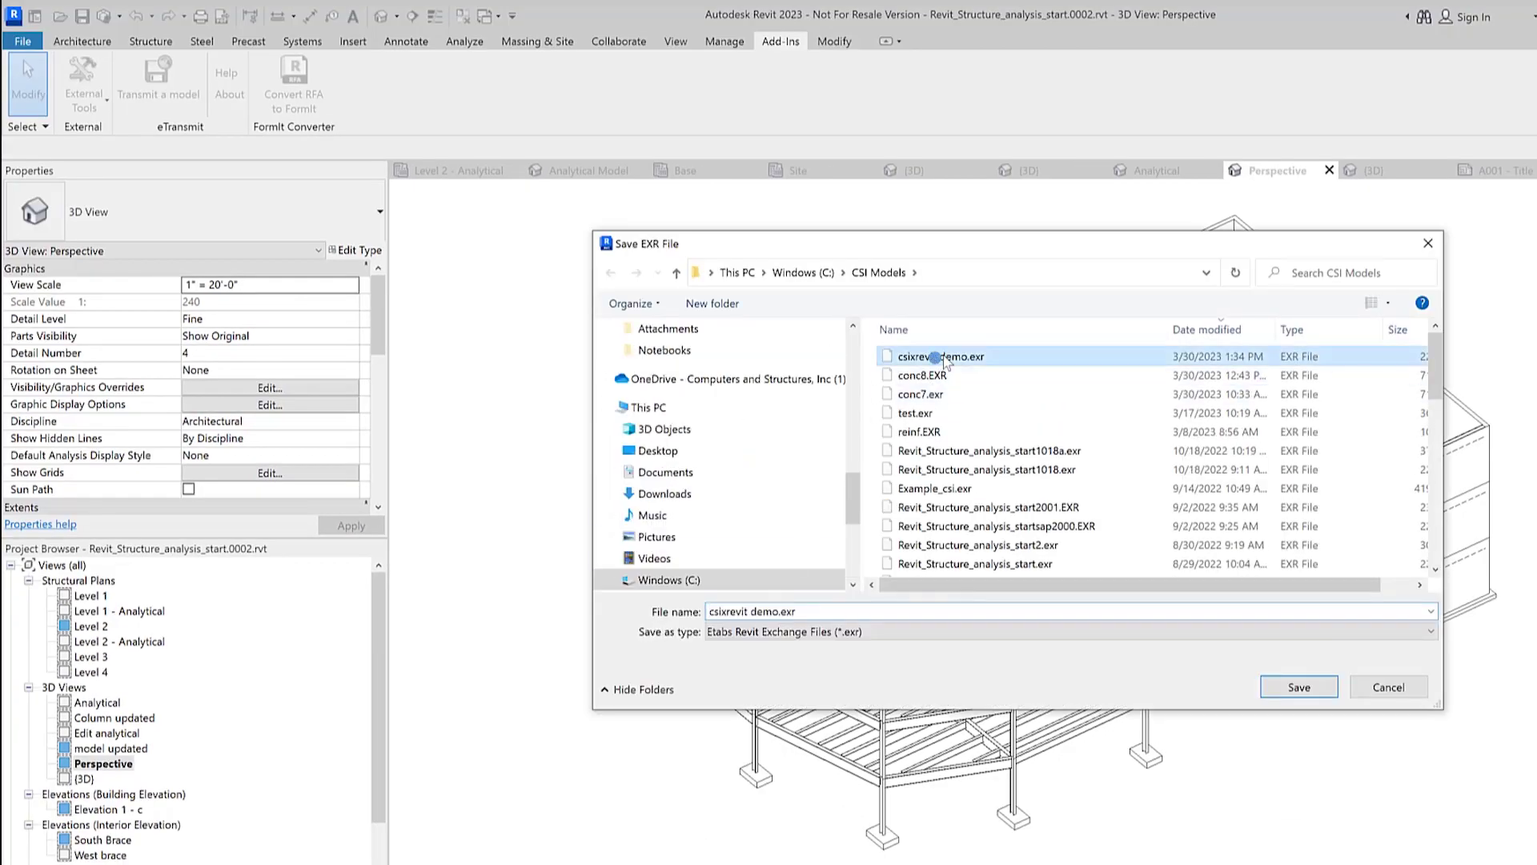
pyautogui.click(1302, 690)
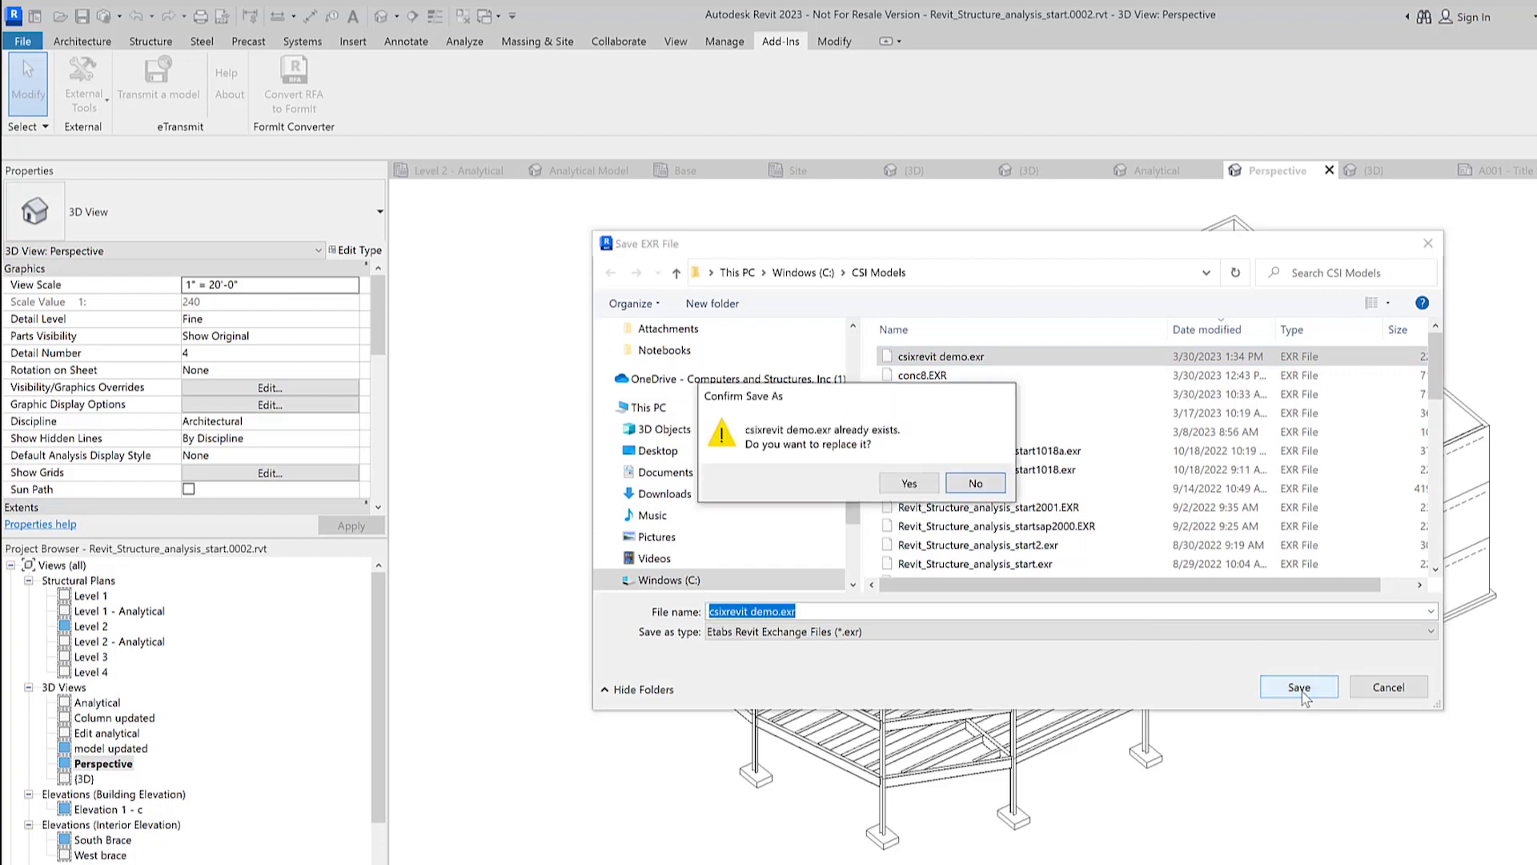
pyautogui.click(909, 483)
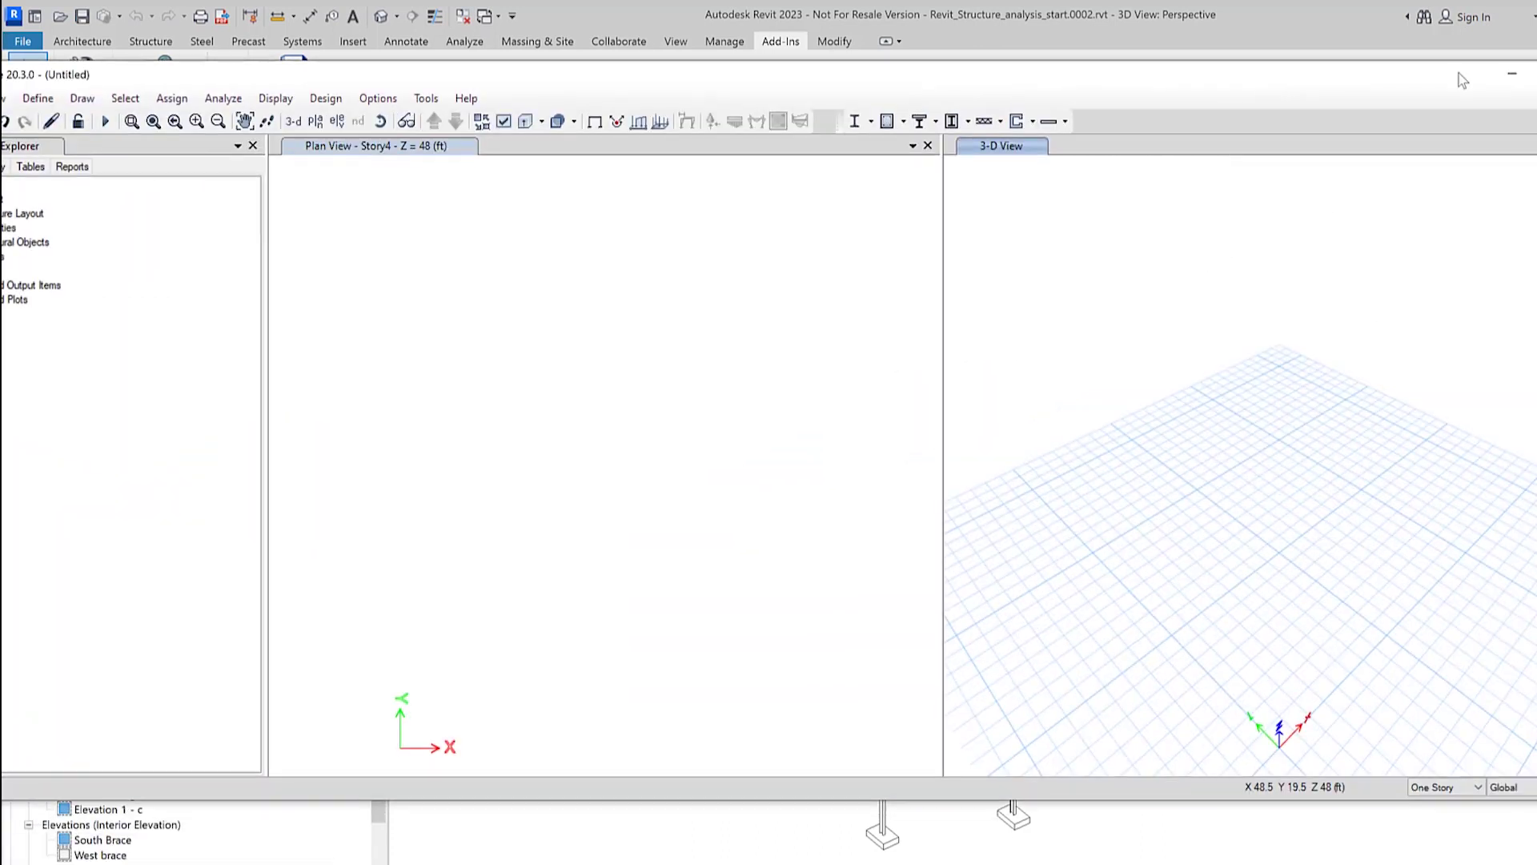
# Switch to ETABS with its window maximized and import the Revit Structure exchange file csixrevit demo.exr
pyautogui.doubleClick(1462, 80)
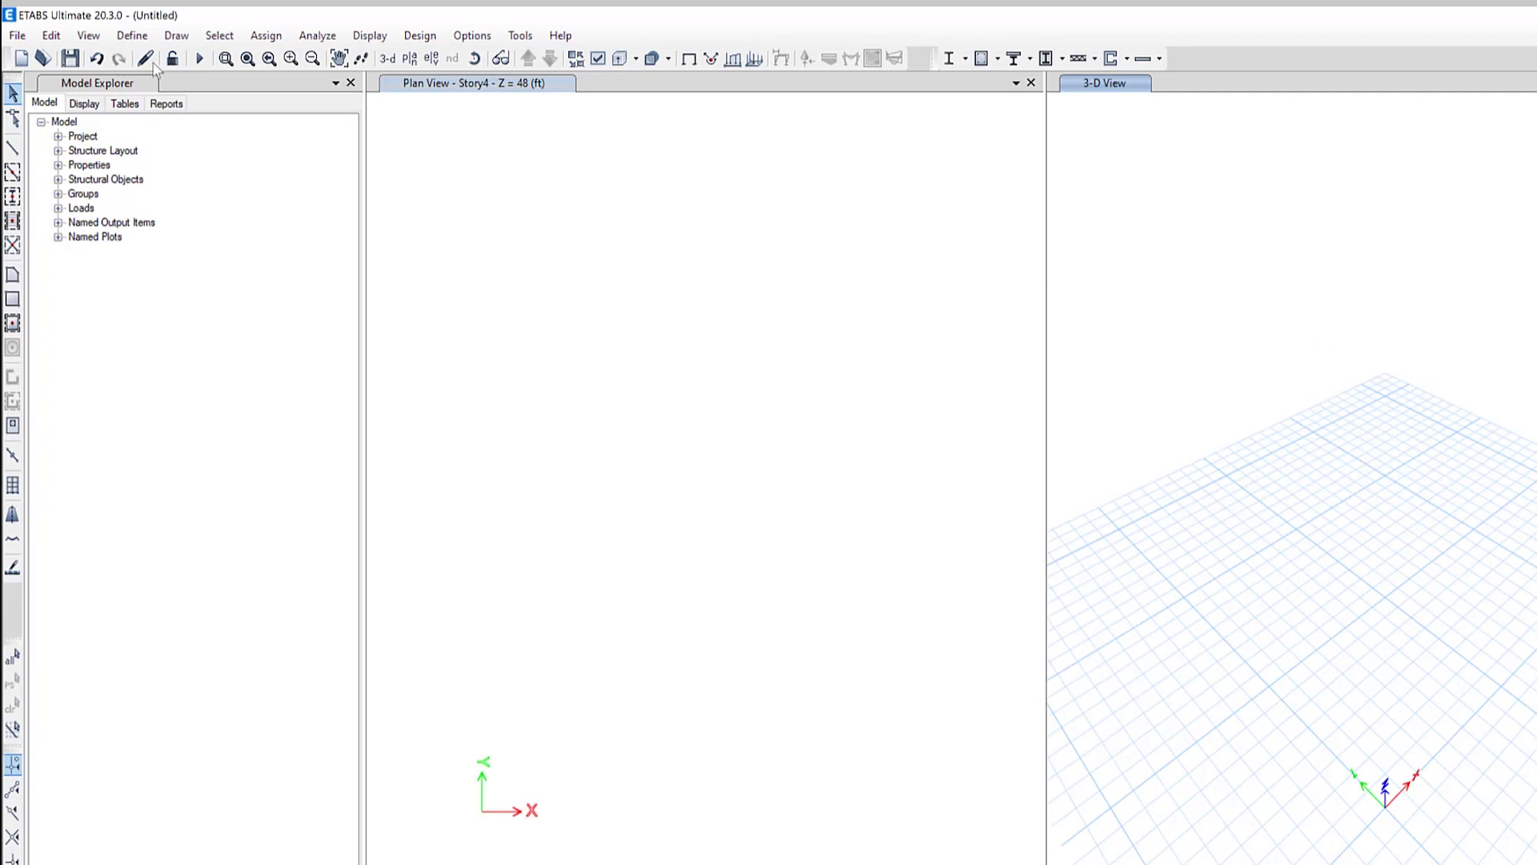
pyautogui.click(17, 35)
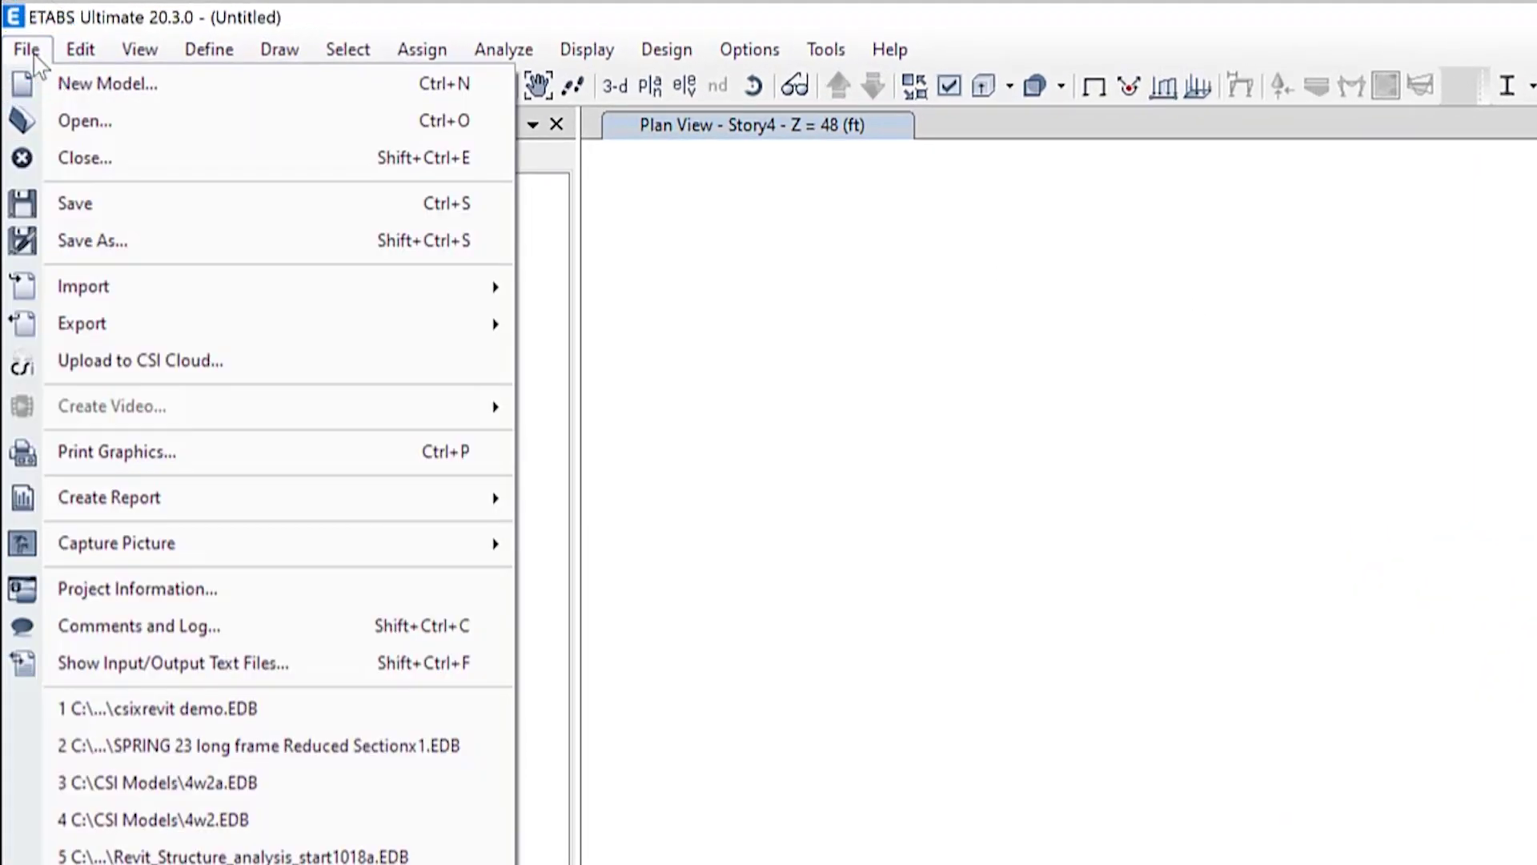
pyautogui.moveTo(159, 285)
pyautogui.click(84, 286)
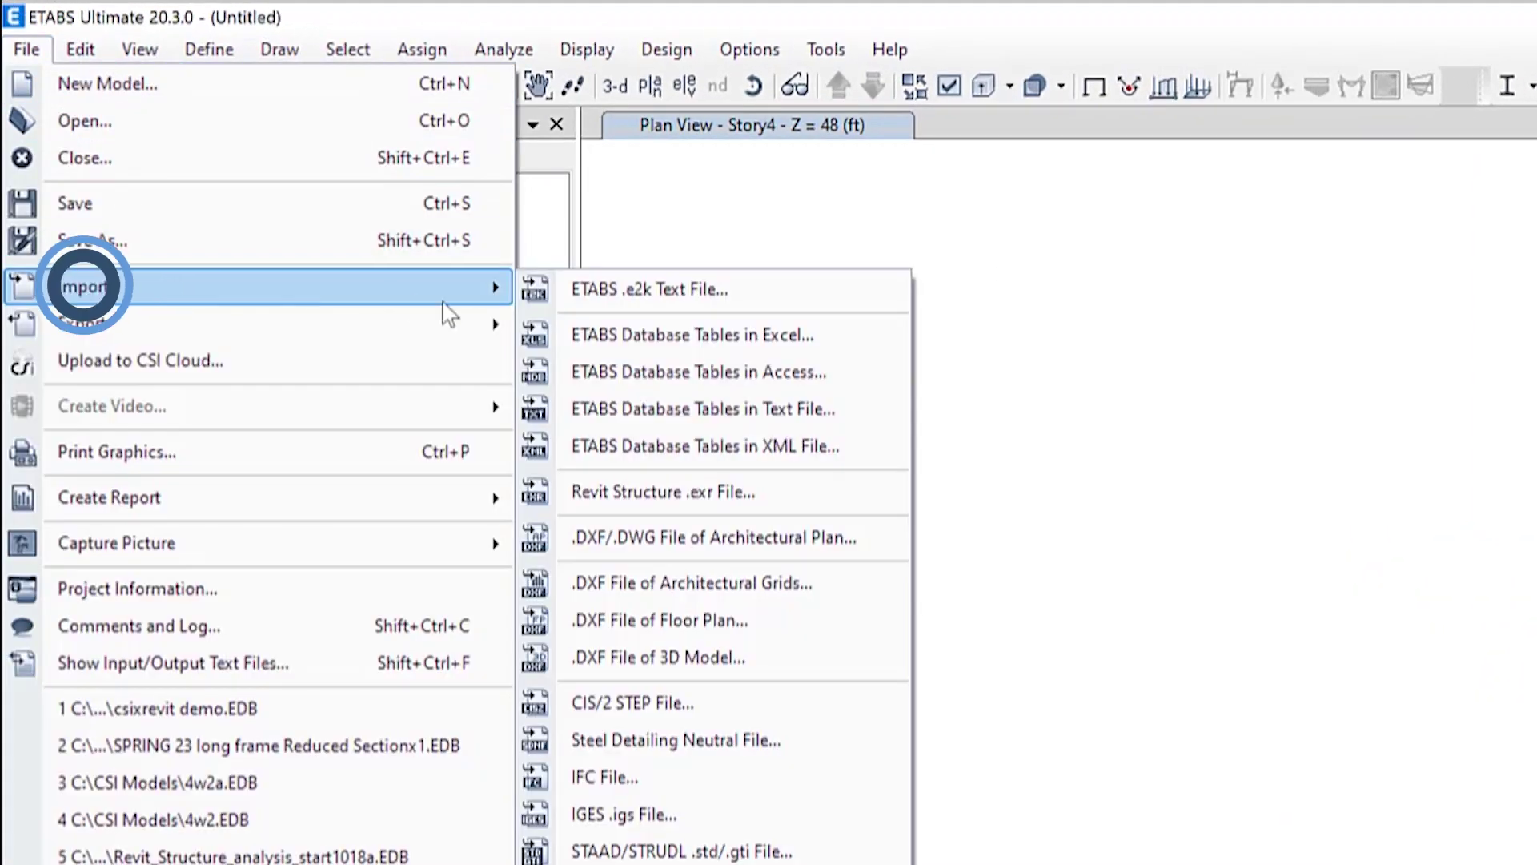
pyautogui.click(606, 494)
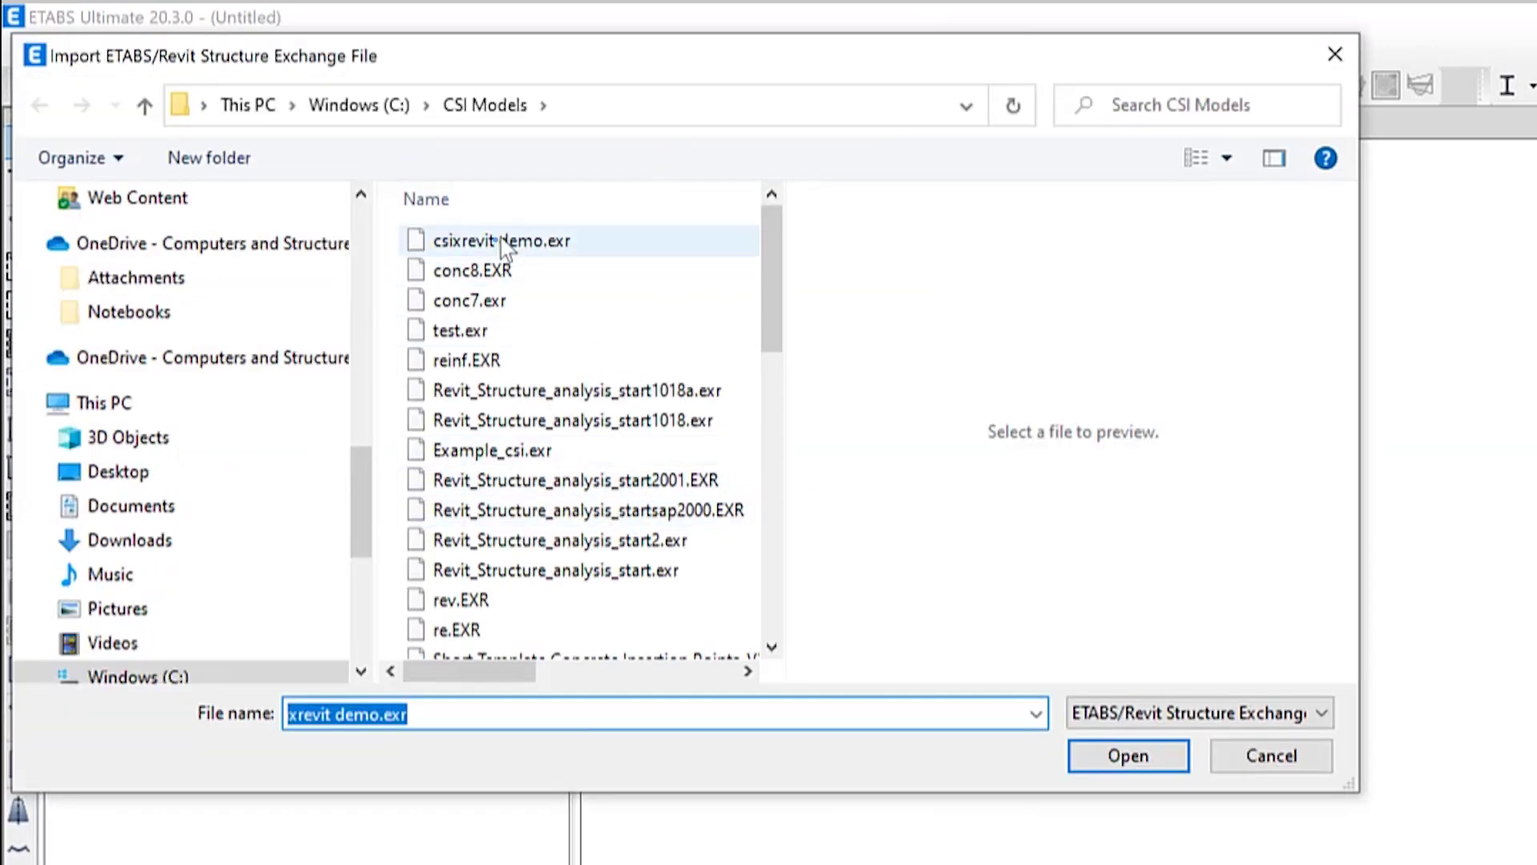
pyautogui.click(495, 240)
pyautogui.click(1128, 755)
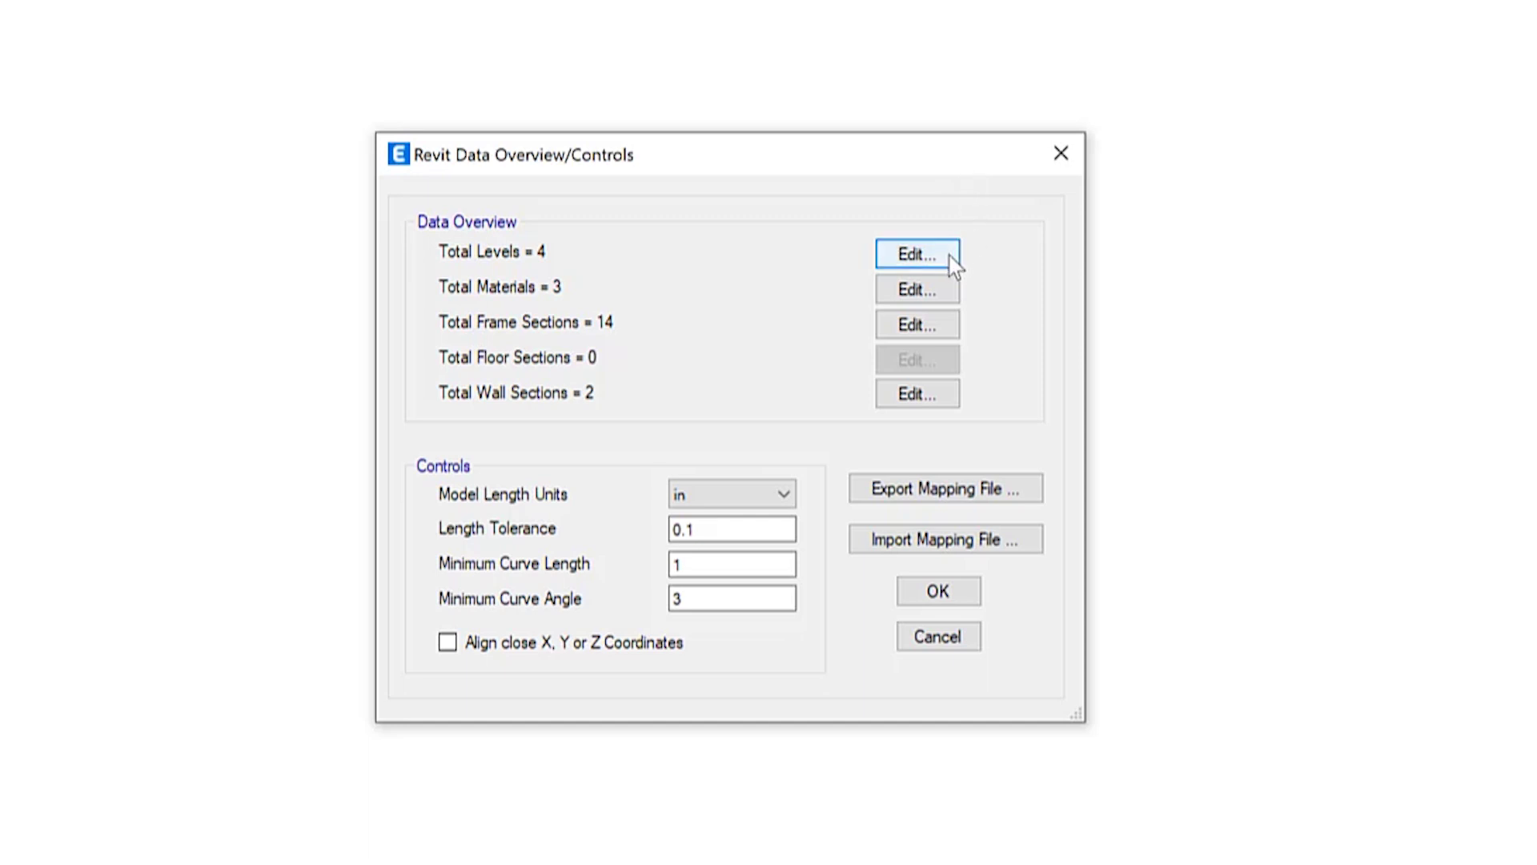
# Review the incoming story data and material mapping, including the material properties of Concrete - Normal Weight - 3 ksi
pyautogui.click(918, 253)
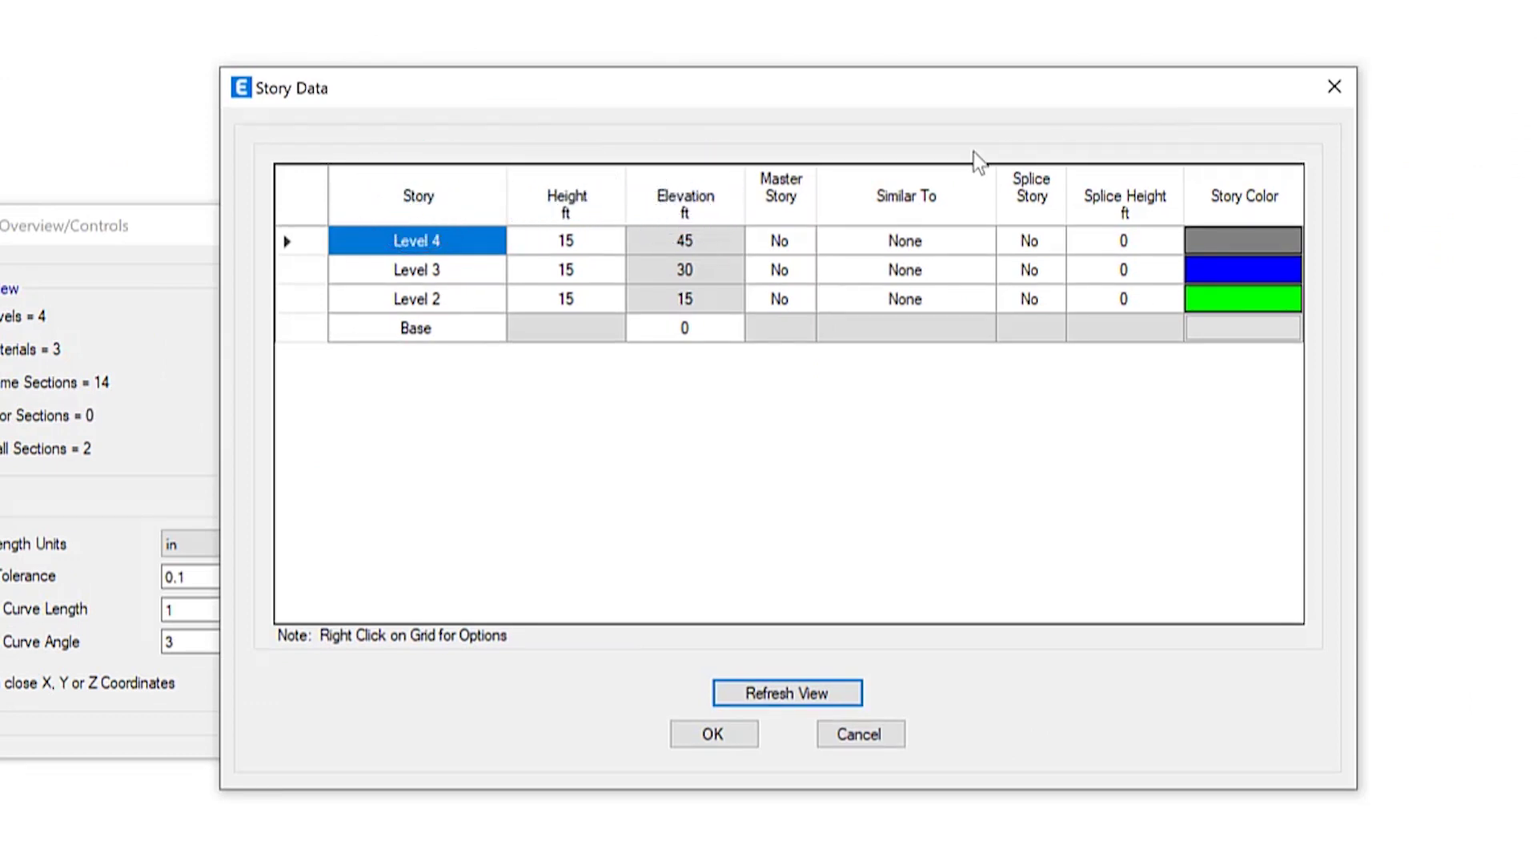
pyautogui.click(741, 735)
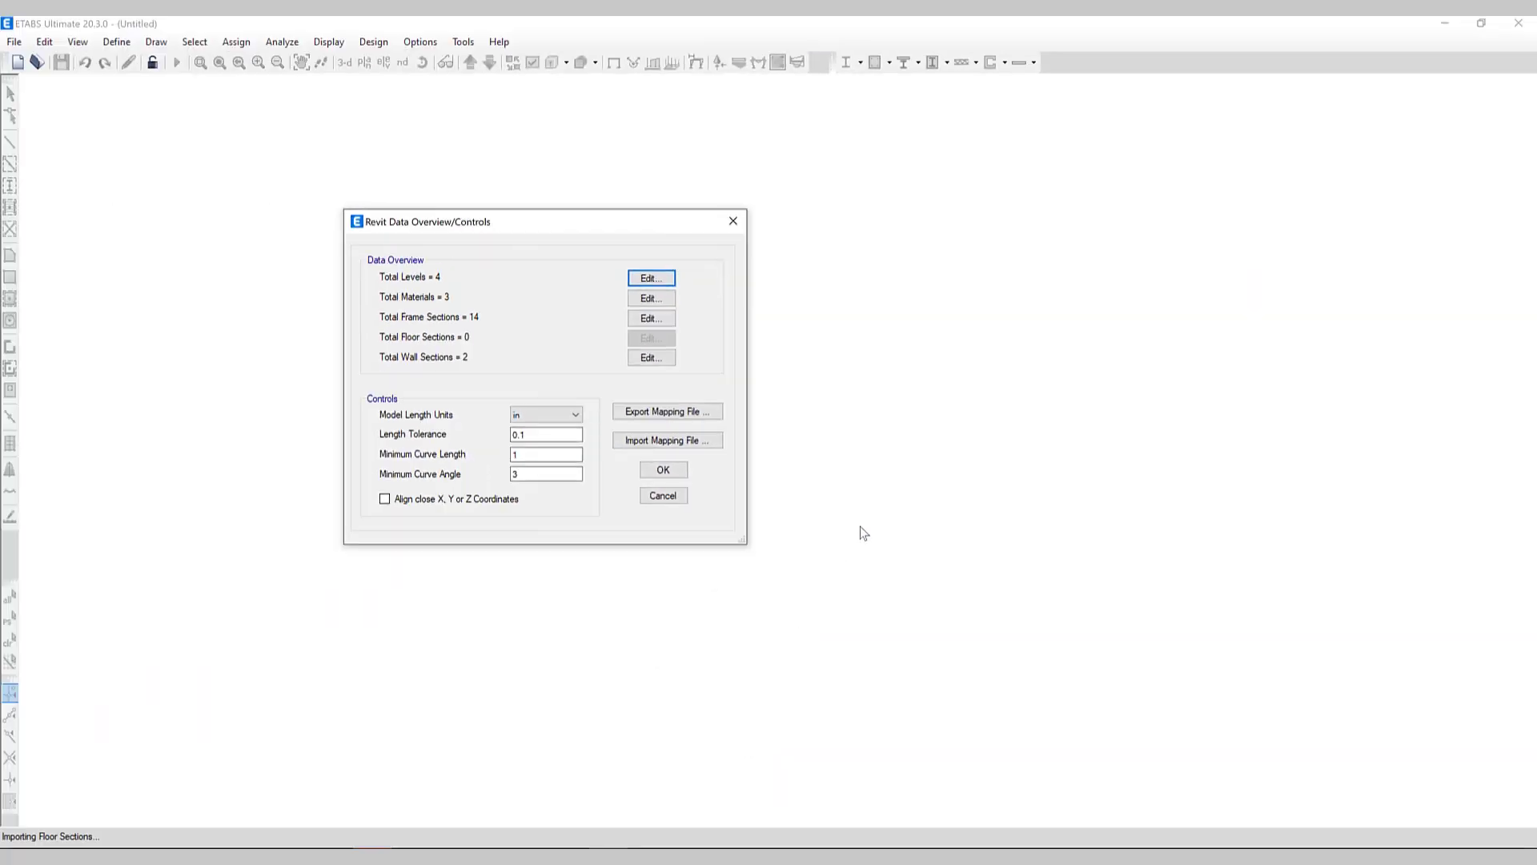
pyautogui.click(651, 298)
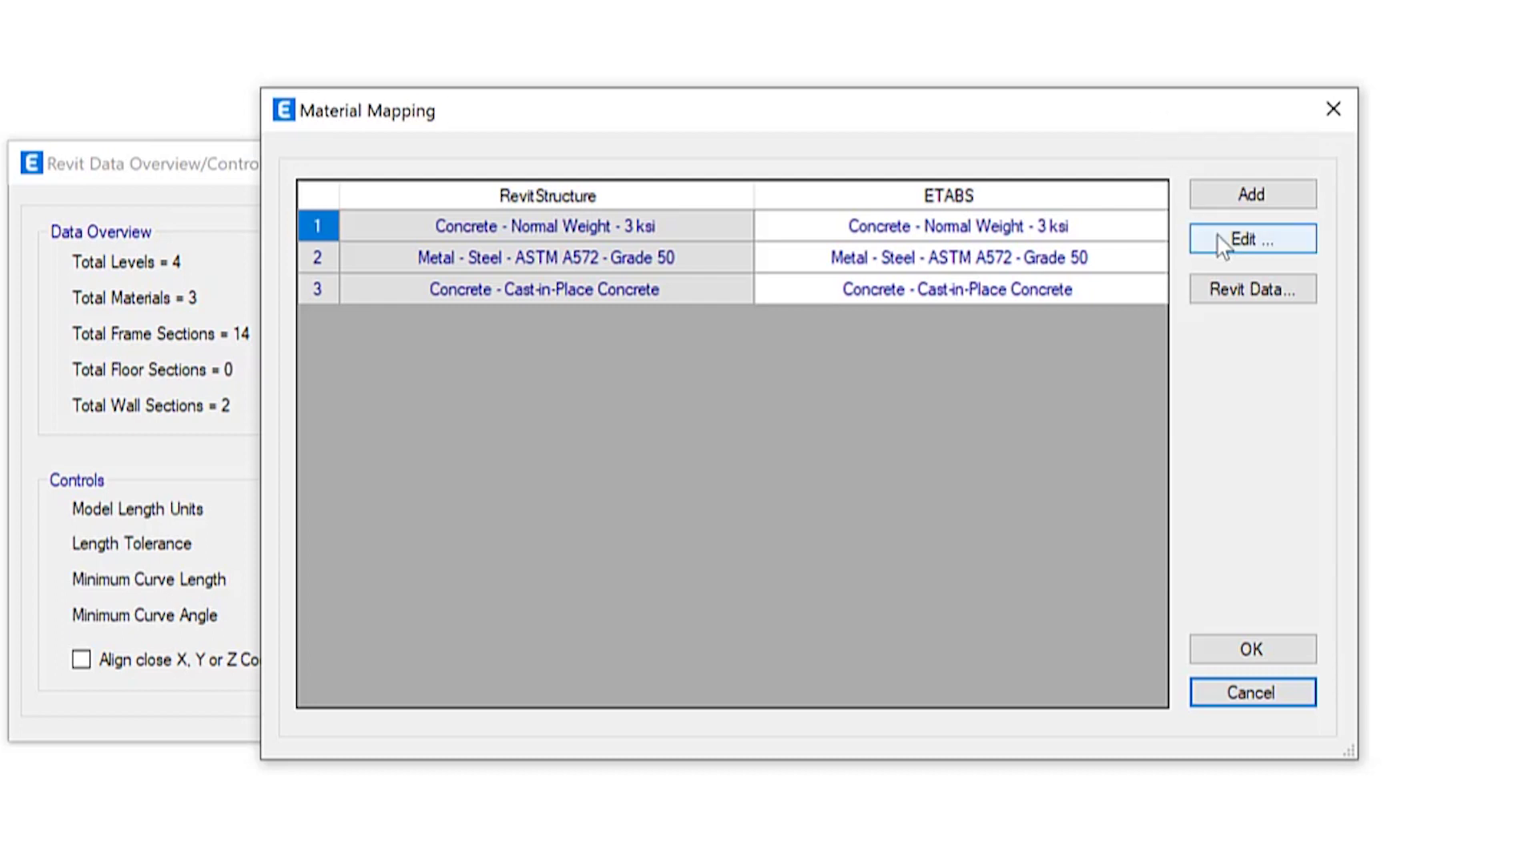
pyautogui.click(492, 226)
pyautogui.click(490, 228)
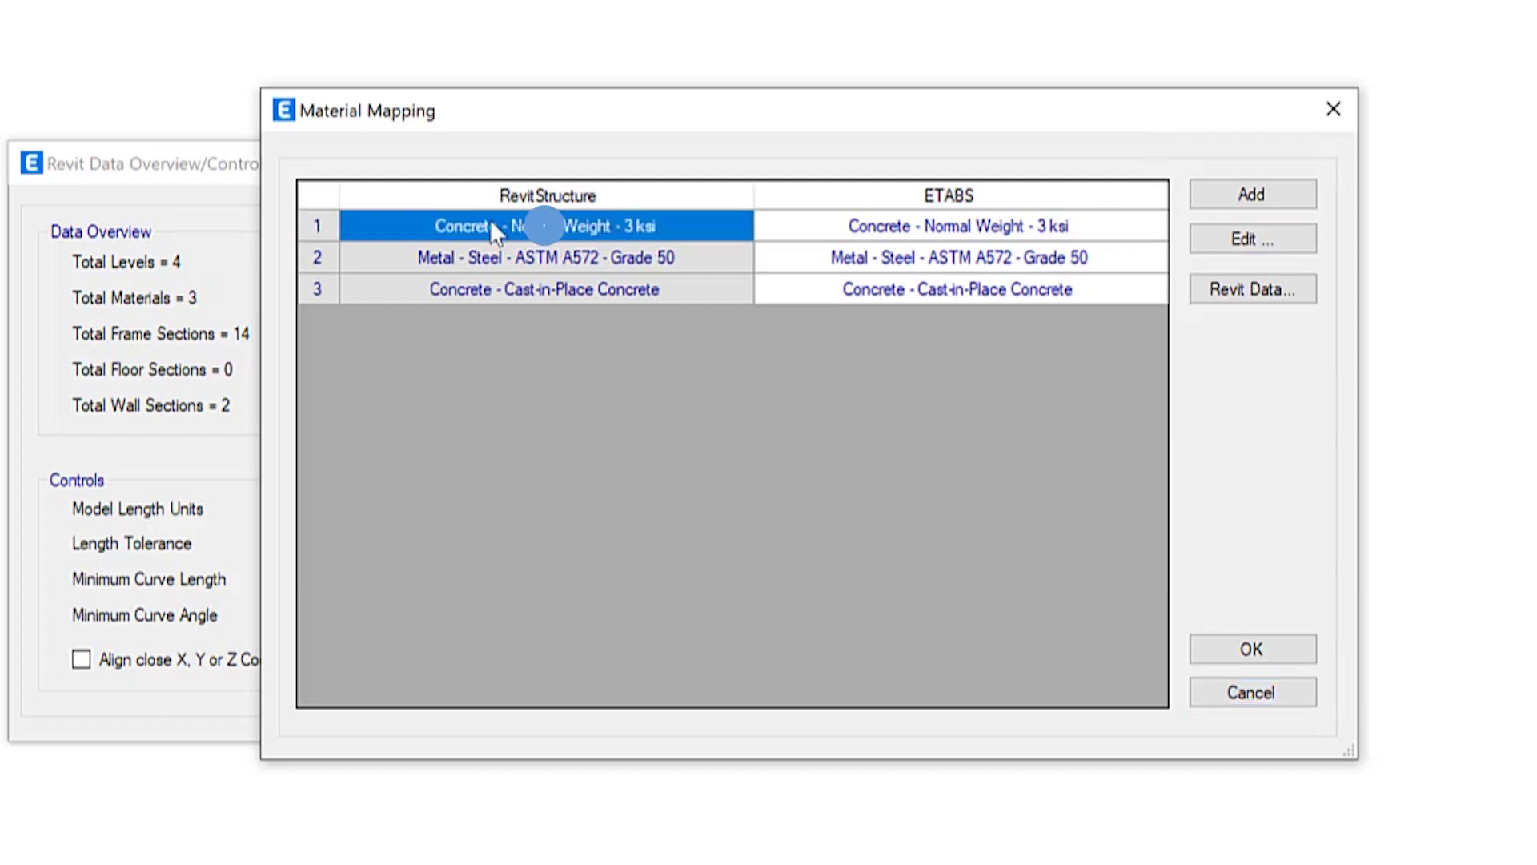
pyautogui.click(1279, 244)
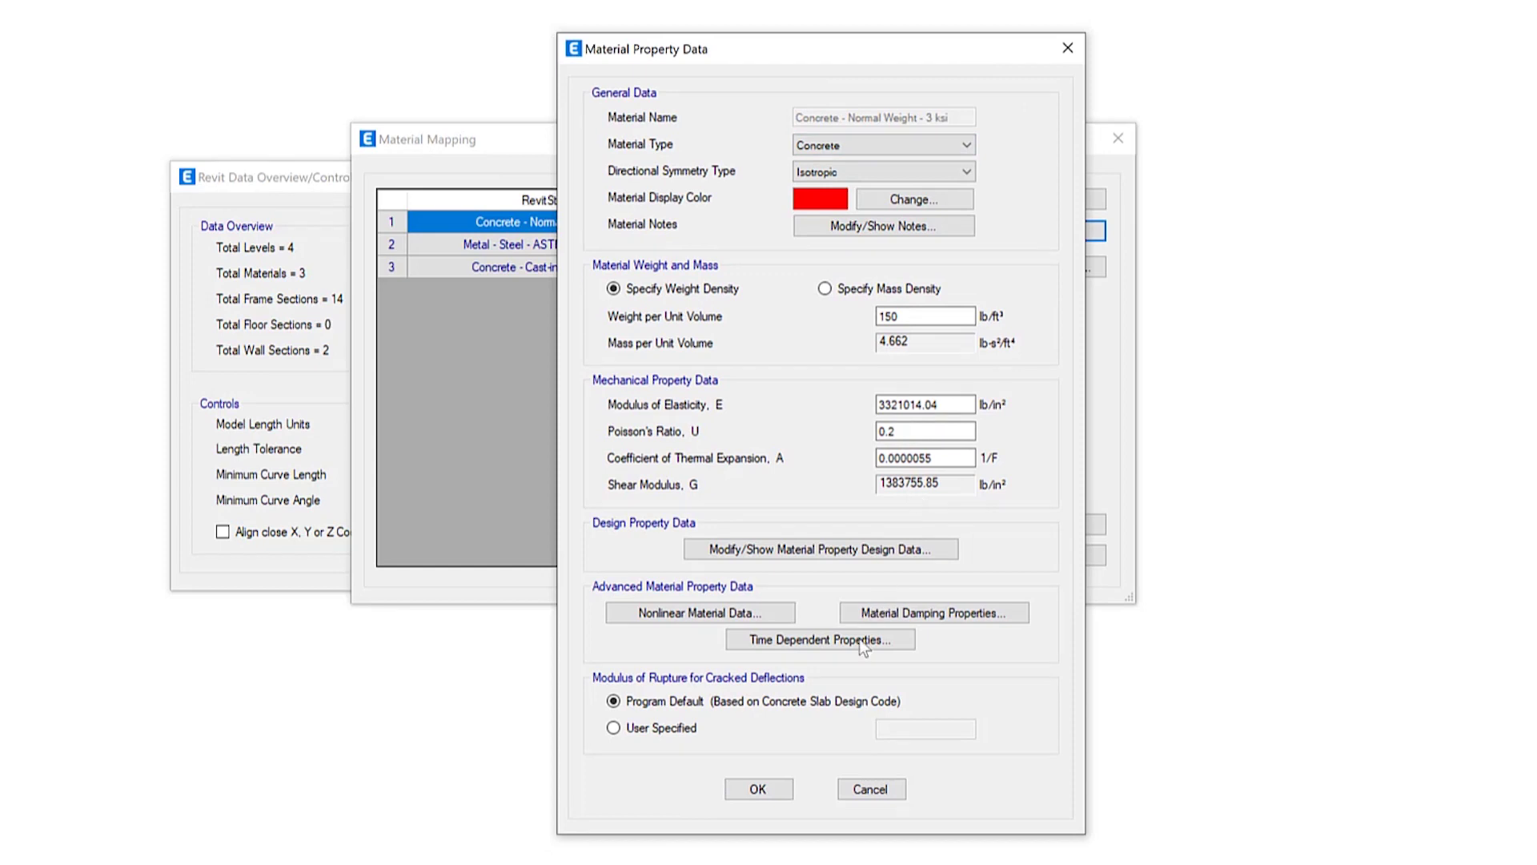
pyautogui.click(758, 789)
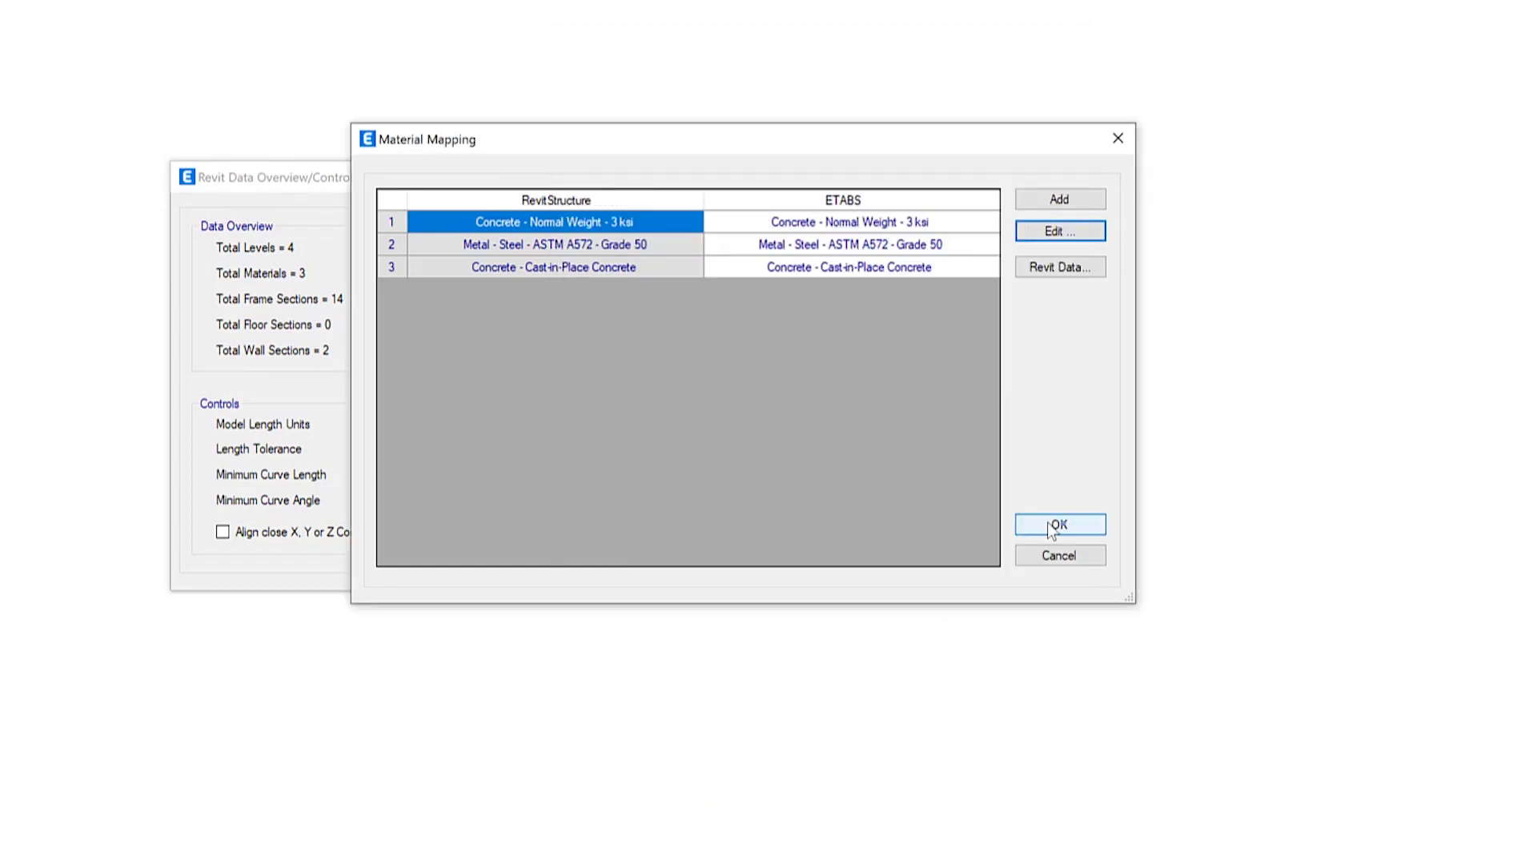
pyautogui.click(1060, 524)
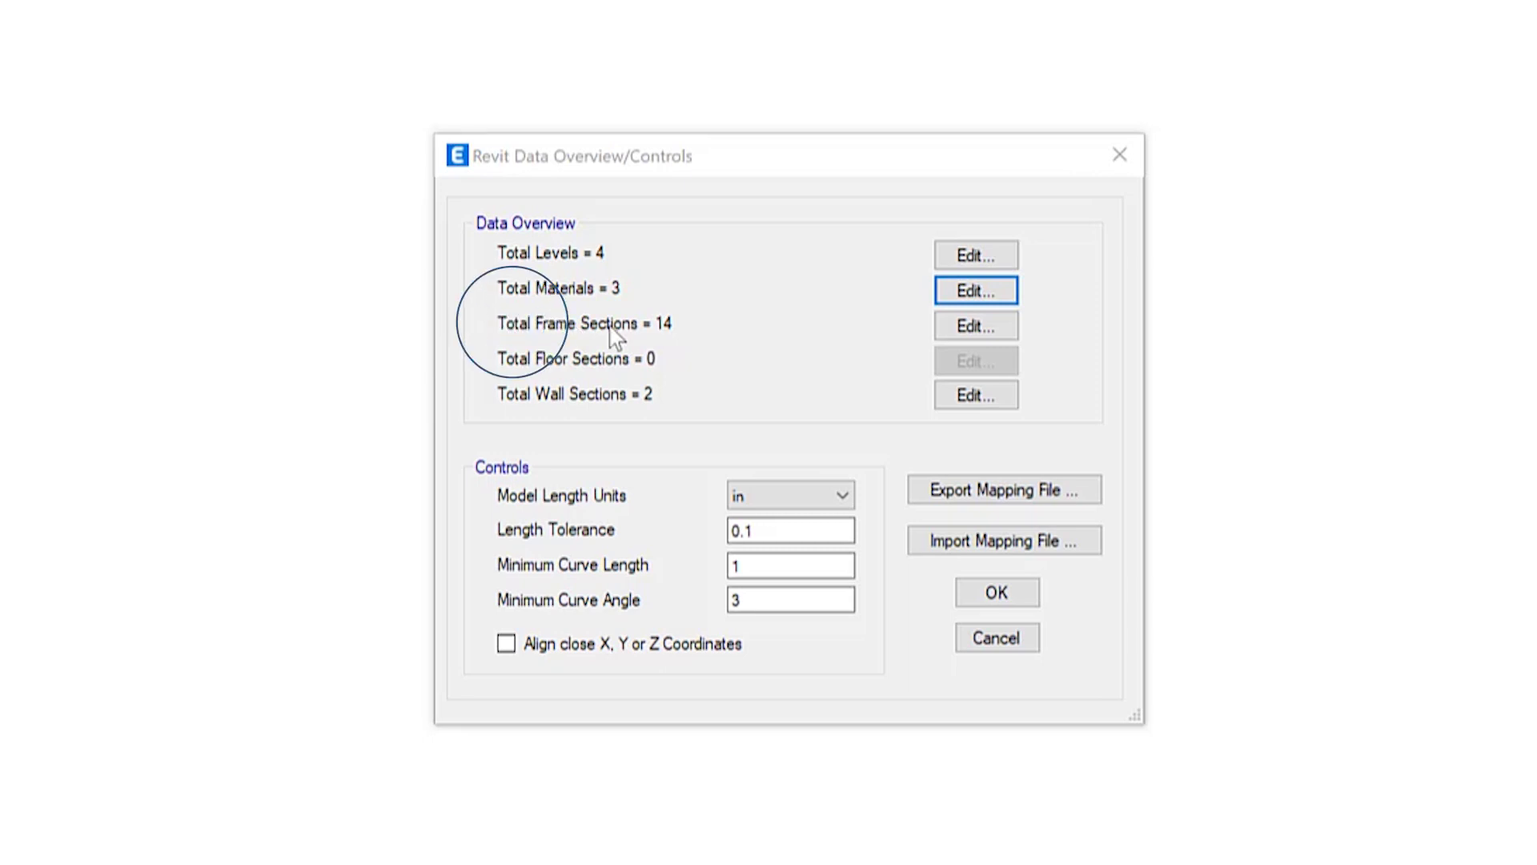
# Review the frame section mapping between the Revit Structure sections and the ETABS sections
pyautogui.click(999, 327)
pyautogui.click(997, 325)
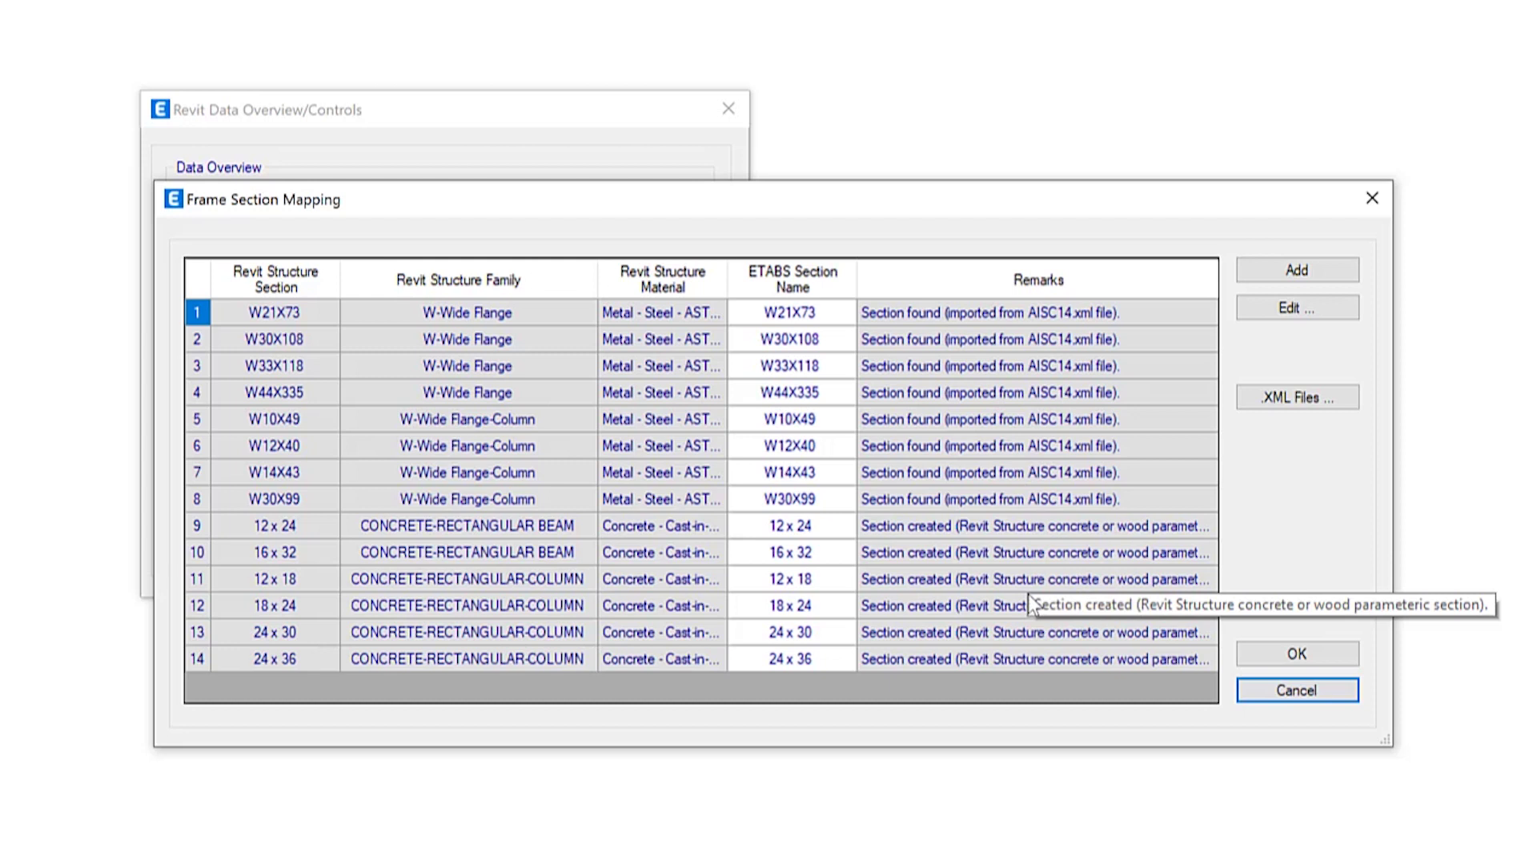
pyautogui.click(1296, 654)
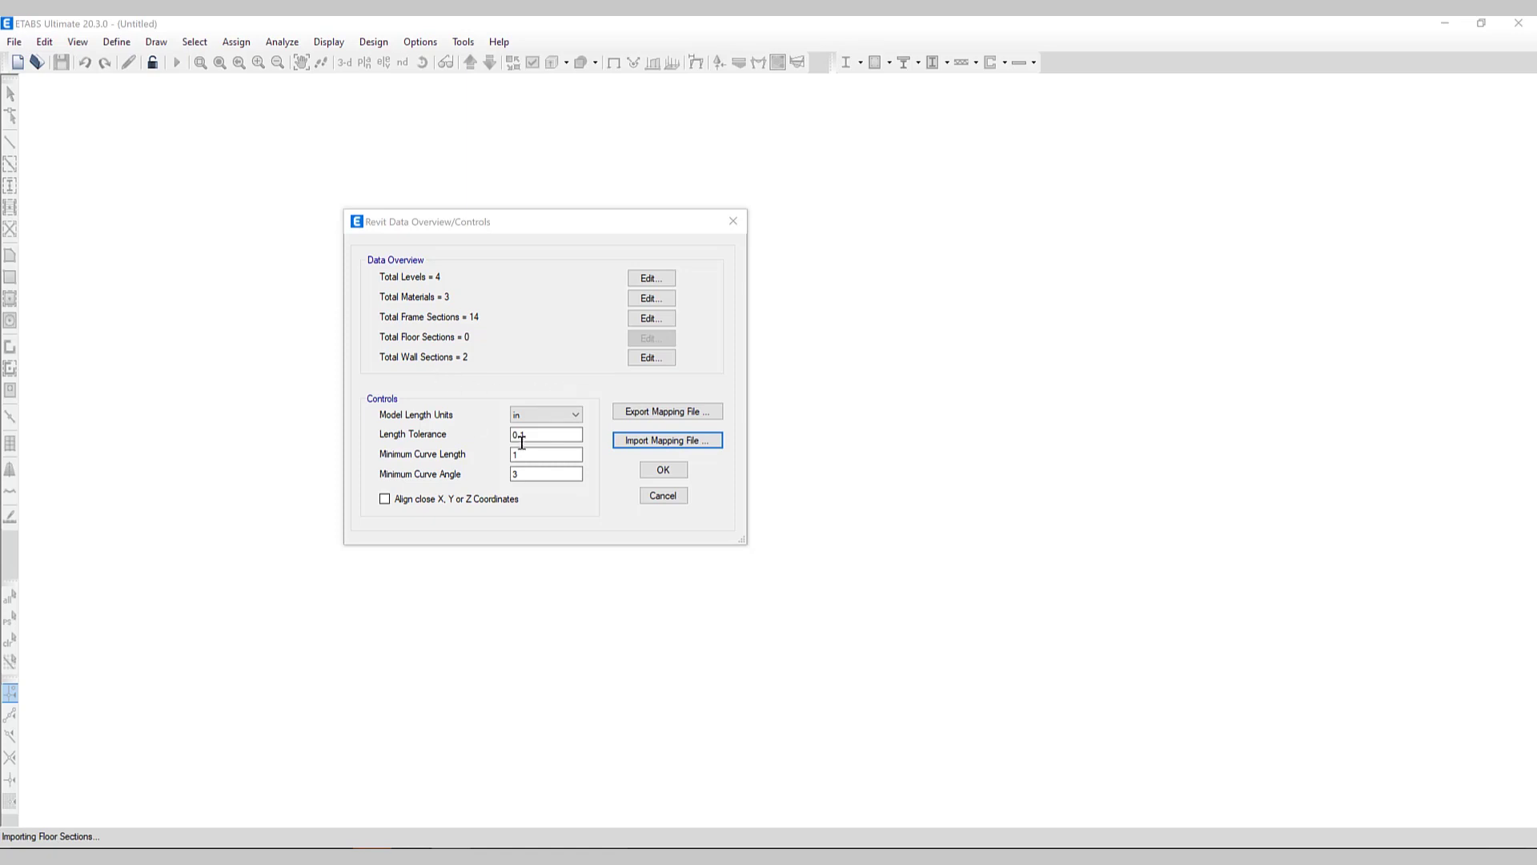
# Accept the Revit data settings to finish the import and save the model as csixrevit demo.EDB, replacing the existing file
pyautogui.click(661, 471)
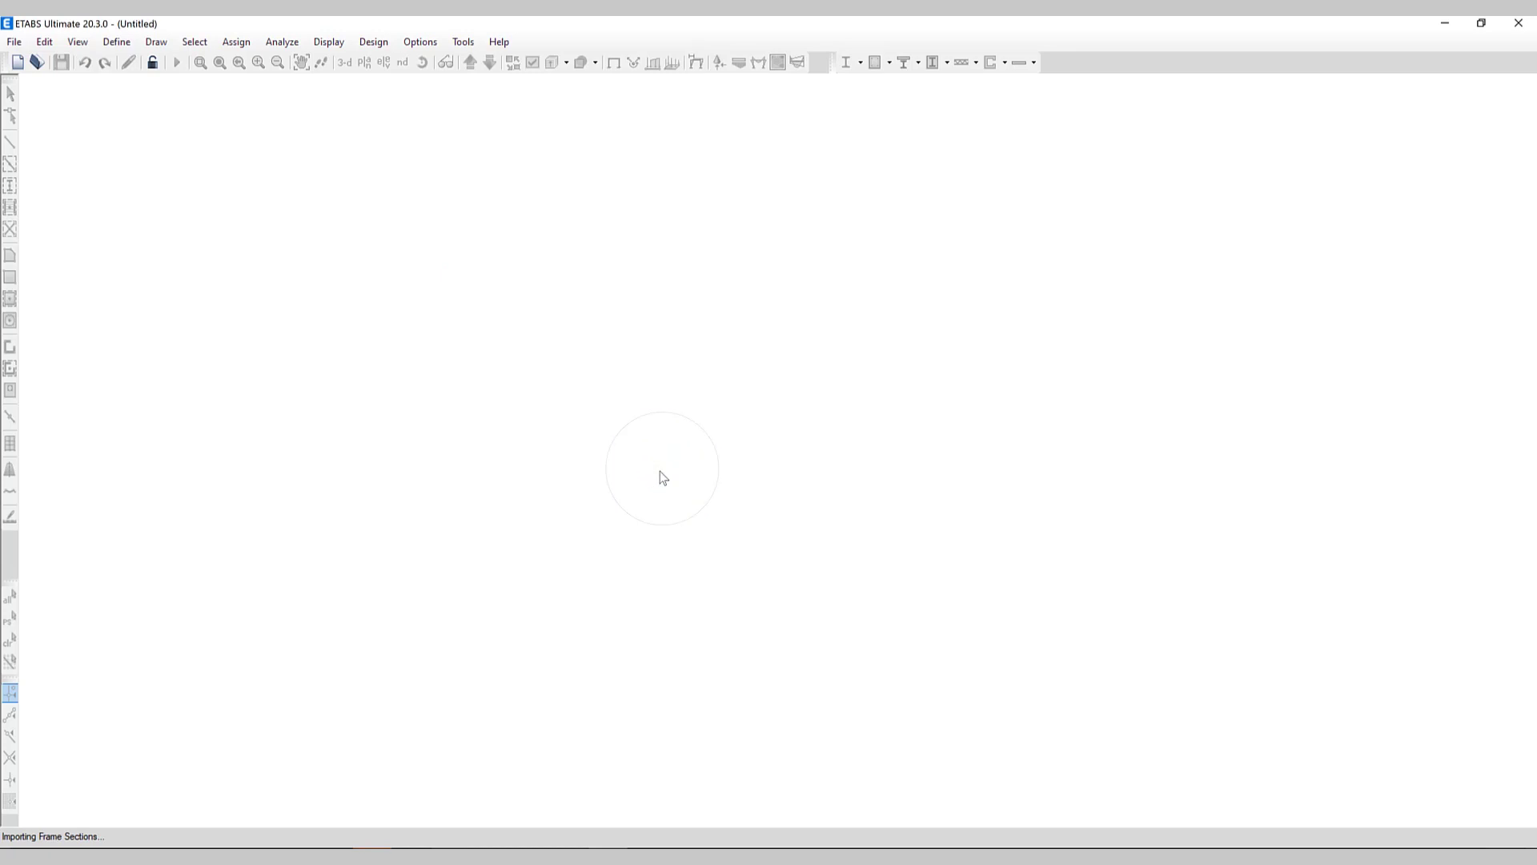
pyautogui.click(860, 495)
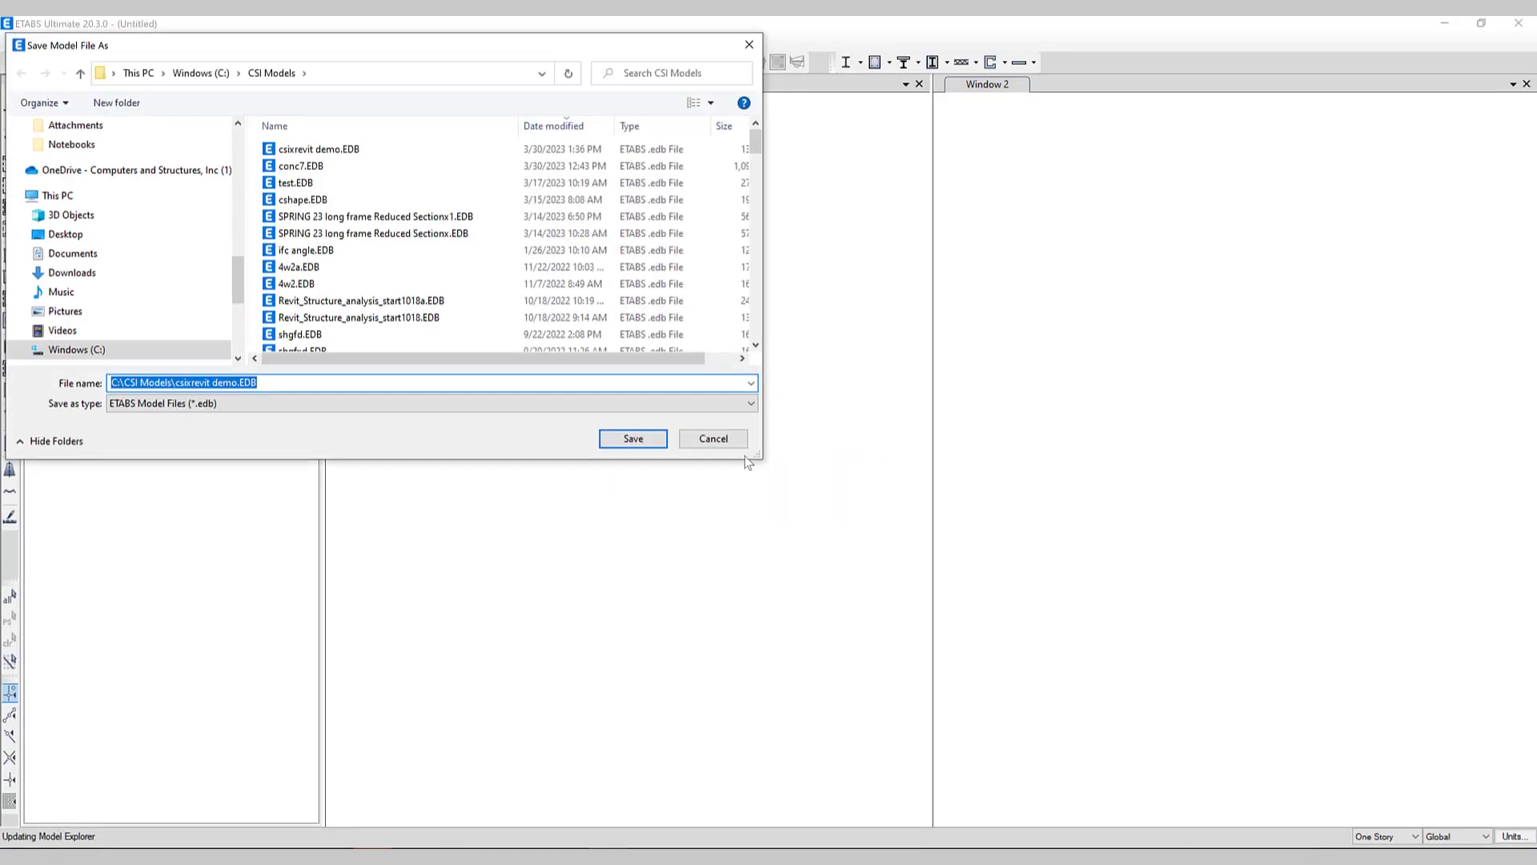
pyautogui.click(364, 150)
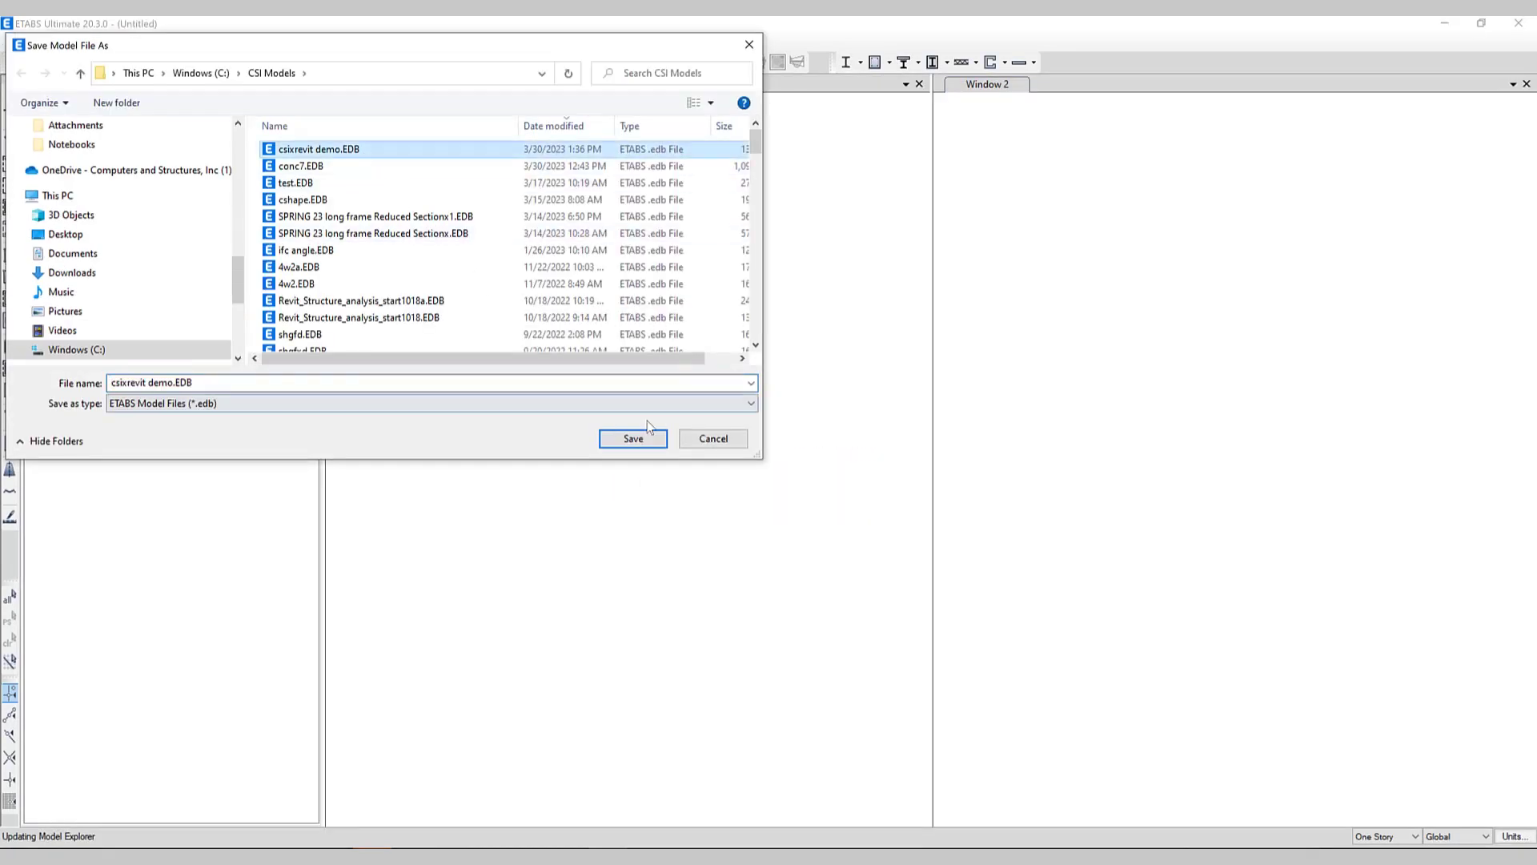
pyautogui.click(633, 438)
pyautogui.click(806, 440)
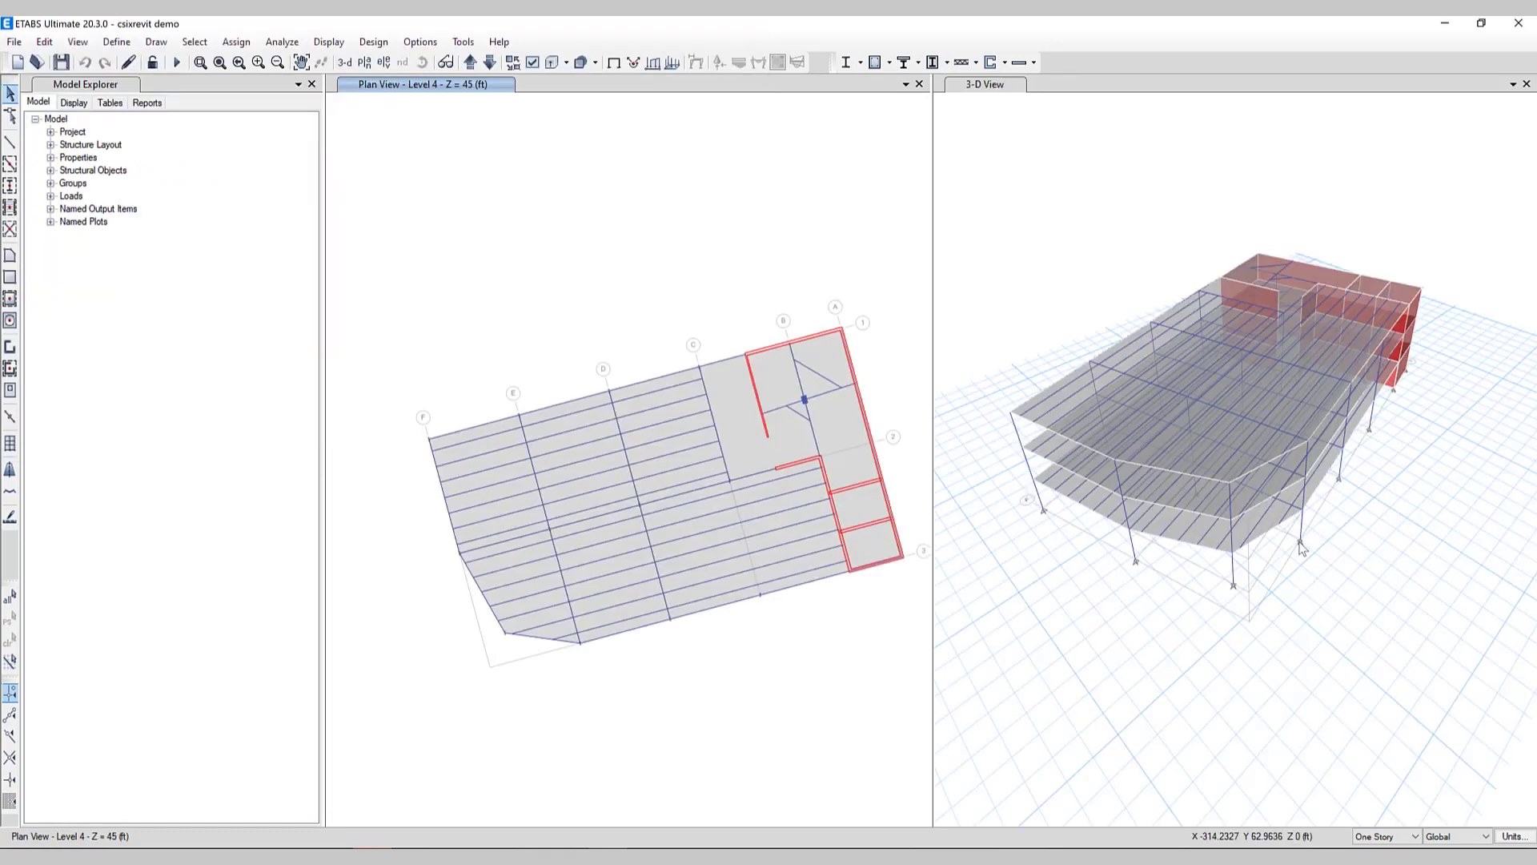
# Display the members as extruded shapes in both the plan view and the 3-D view, and inspect the model in 3-D
pyautogui.keyDown('shift'); pyautogui.moveTo(1329, 566); pyautogui.dragTo(1263, 557, button='middle'); pyautogui.keyUp('shift')
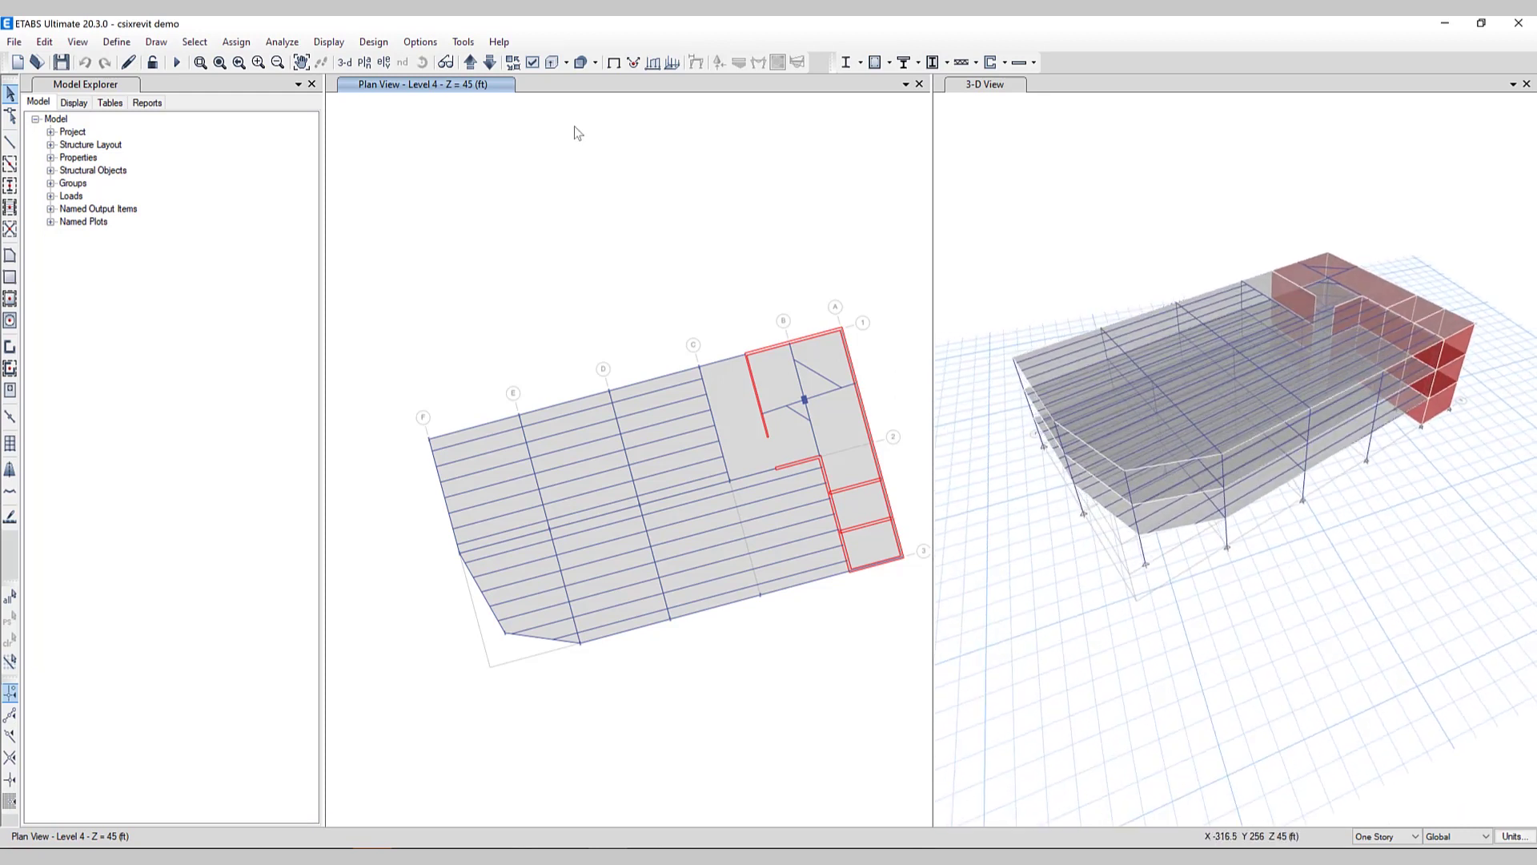
pyautogui.click(552, 62)
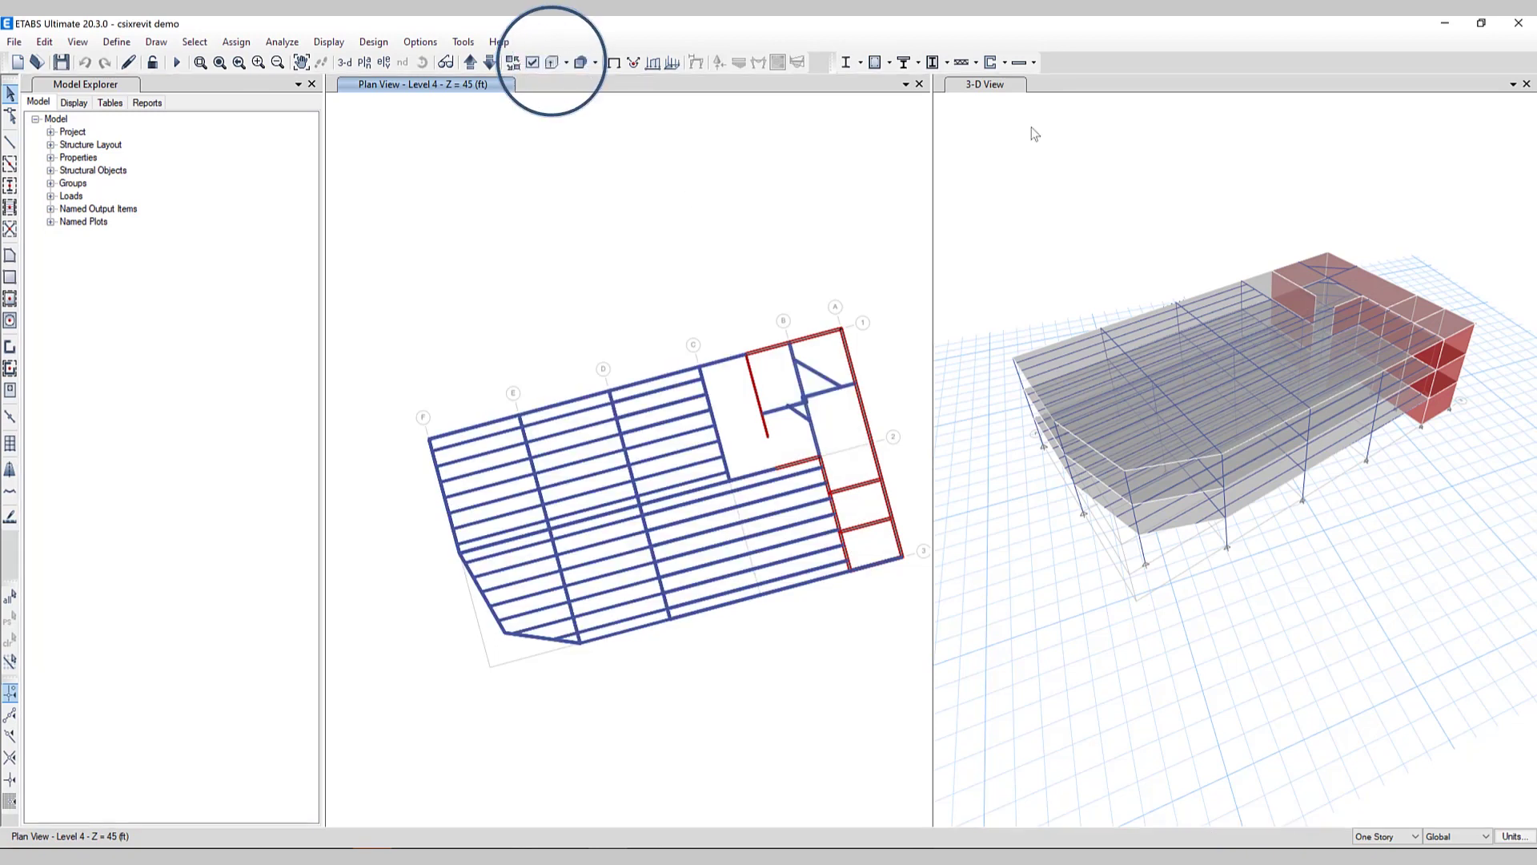
pyautogui.click(1033, 134)
pyautogui.click(552, 62)
pyautogui.keyDown('shift'); pyautogui.moveTo(1057, 400); pyautogui.dragTo(1049, 488, button='middle'); pyautogui.keyUp('shift')
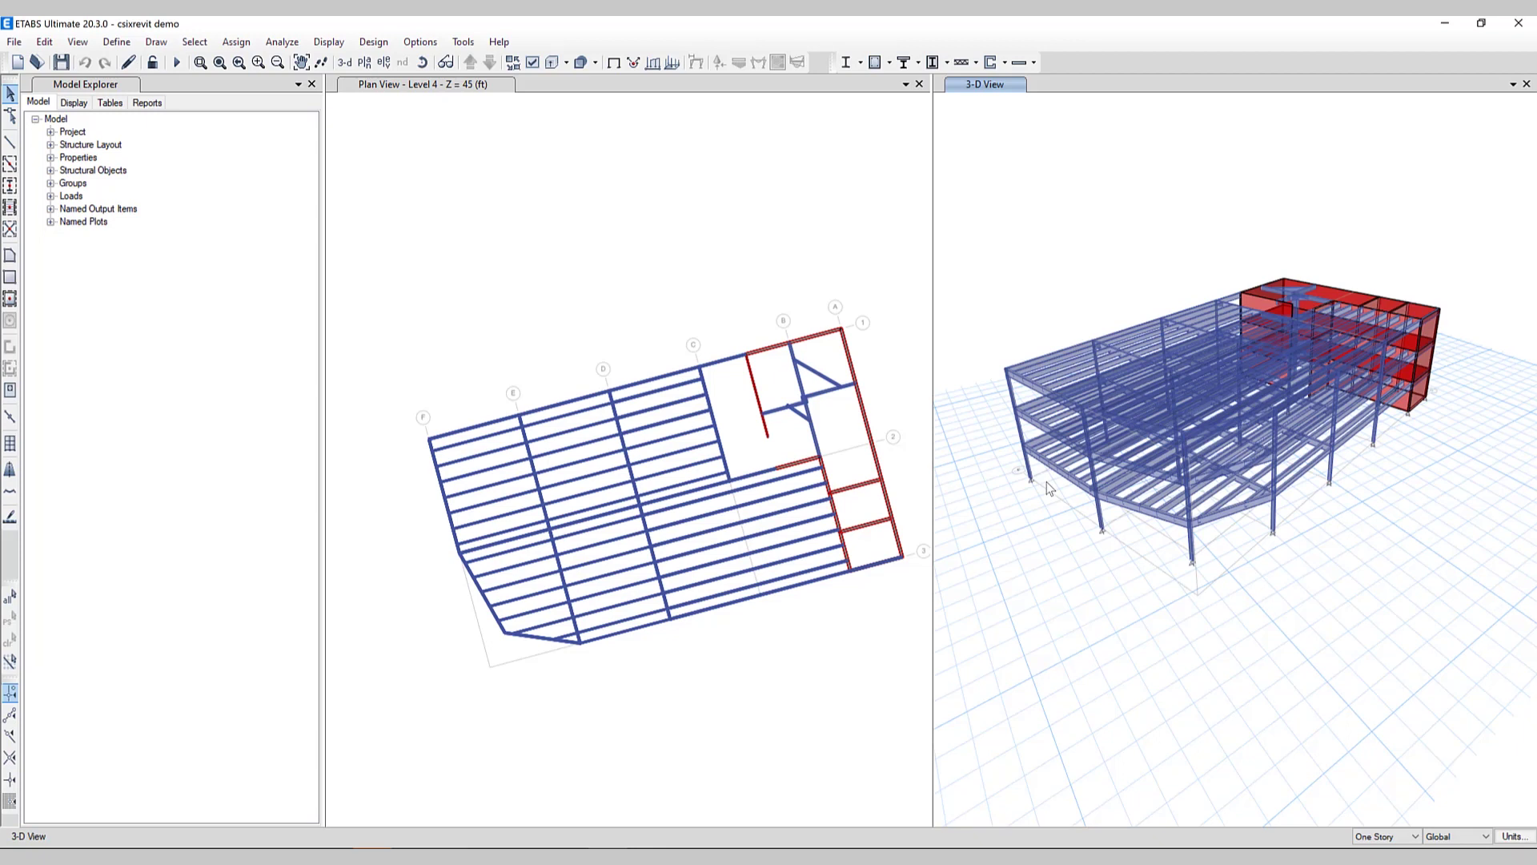
pyautogui.moveTo(1161, 344); pyautogui.dragTo(1280, 521, button='middle')
# Change the plan view window to the elevation along grid line GRID15 - 3
pyautogui.click(590, 206)
pyautogui.click(383, 62)
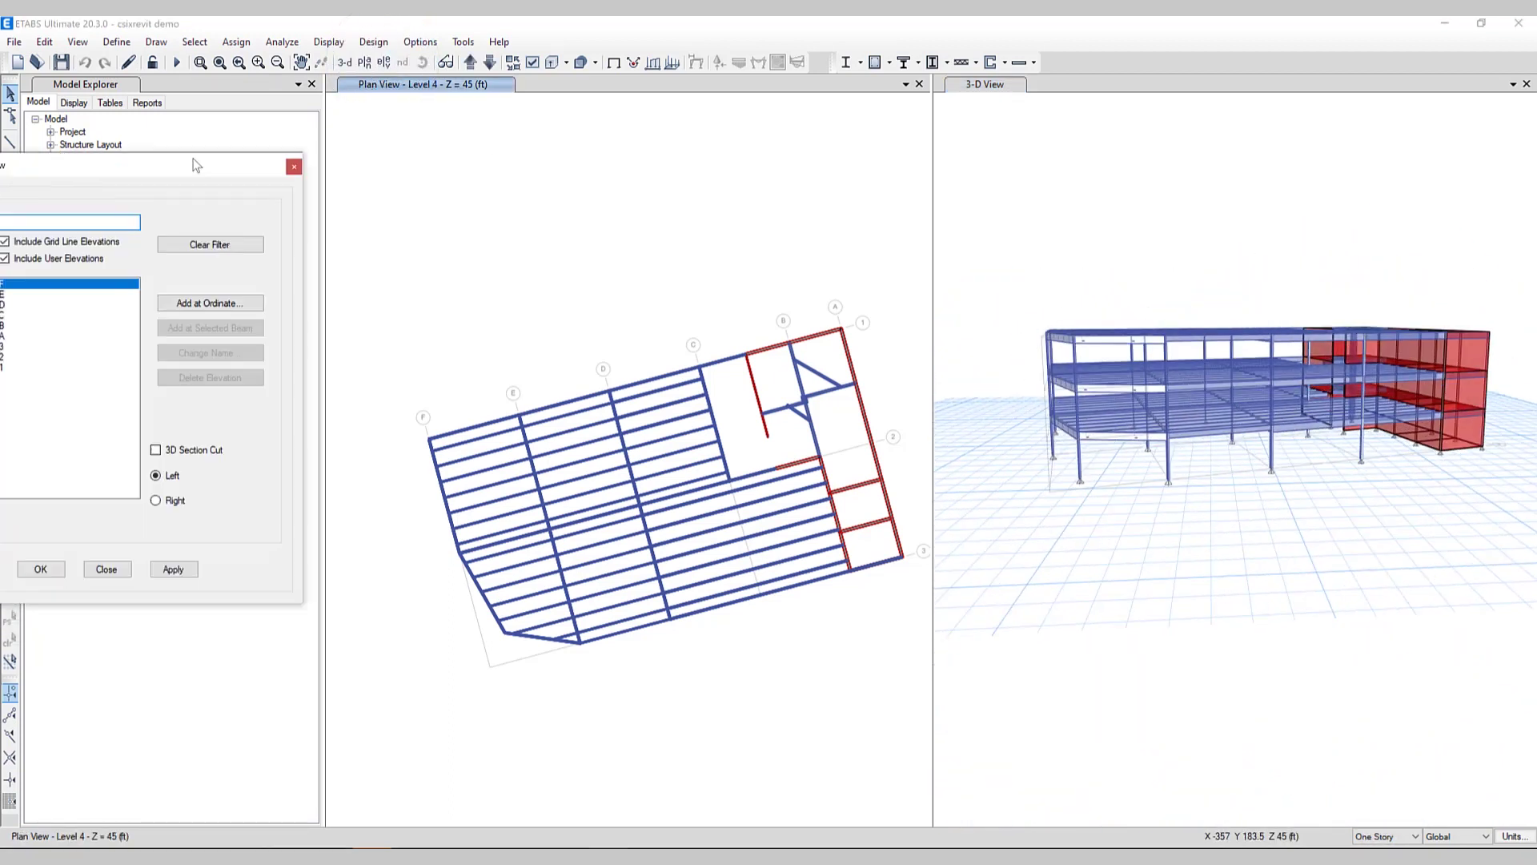
pyautogui.moveTo(197, 165); pyautogui.dragTo(416, 140)
pyautogui.click(201, 321)
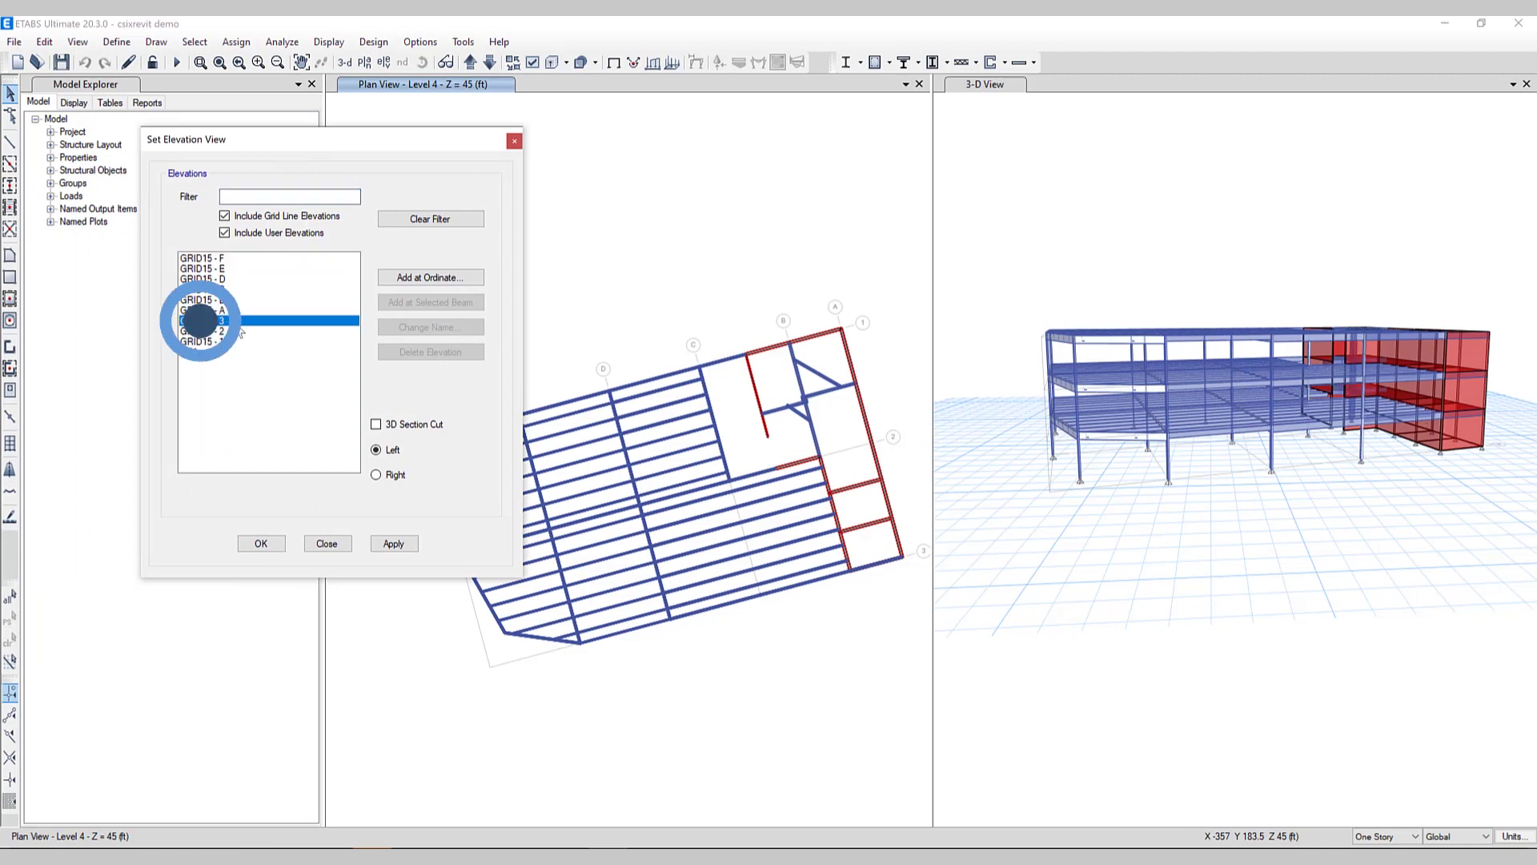
pyautogui.click(392, 543)
pyautogui.click(261, 543)
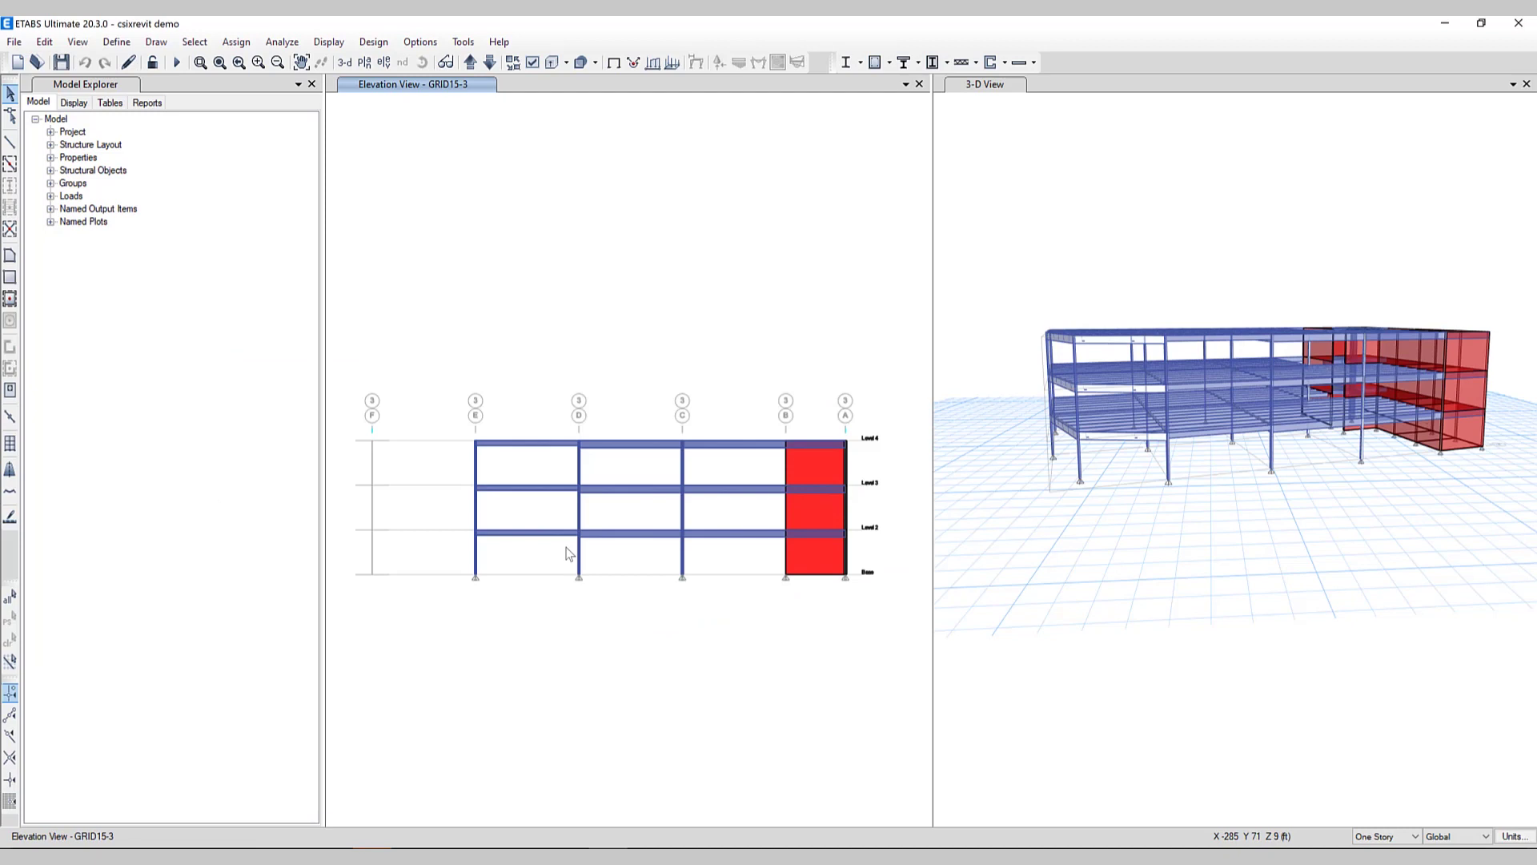
# Draw pinned W10X49 X-braces in the bay between grids C and B on all three stories of the elevation
pyautogui.click(10, 229)
pyautogui.click(10, 235)
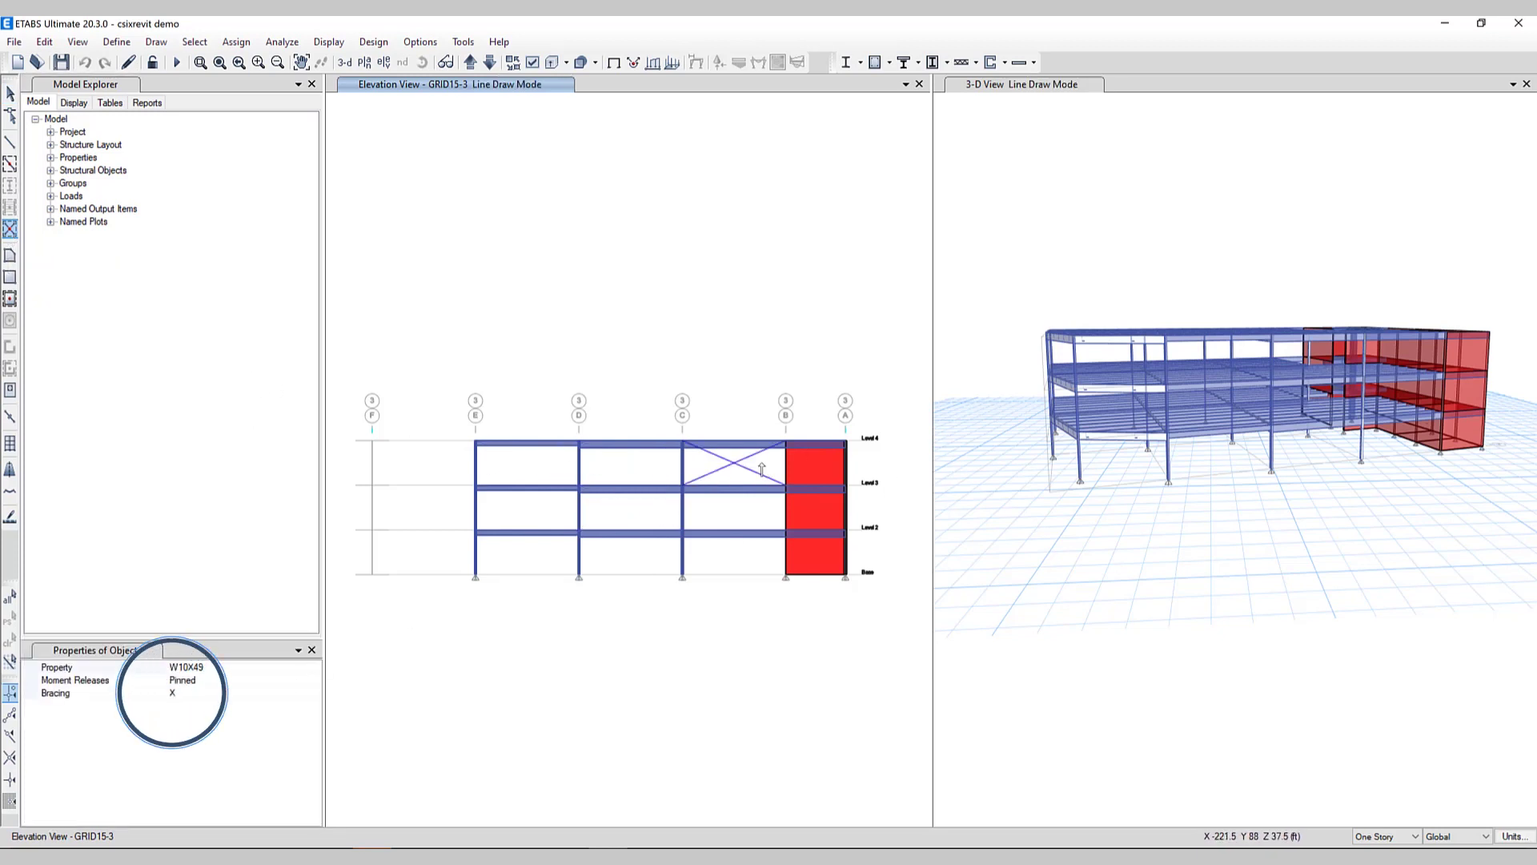
pyautogui.click(735, 466)
pyautogui.click(746, 516)
pyautogui.click(732, 553)
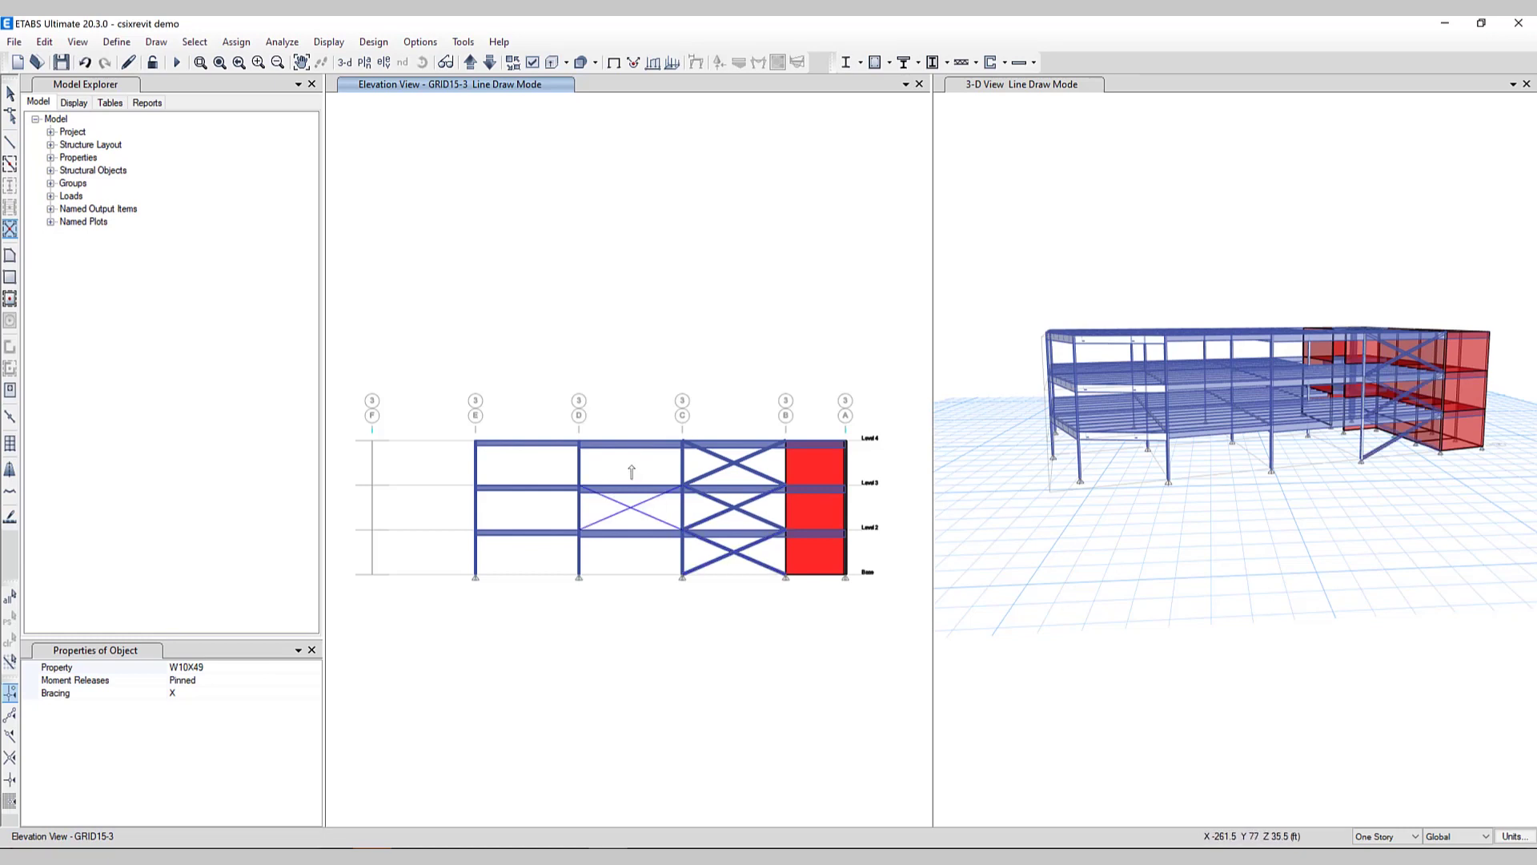
# Draw pinned W10X49 X-braces in the bay between grids D and C on all three stories of the elevation
pyautogui.click(632, 471)
pyautogui.click(629, 510)
pyautogui.click(636, 551)
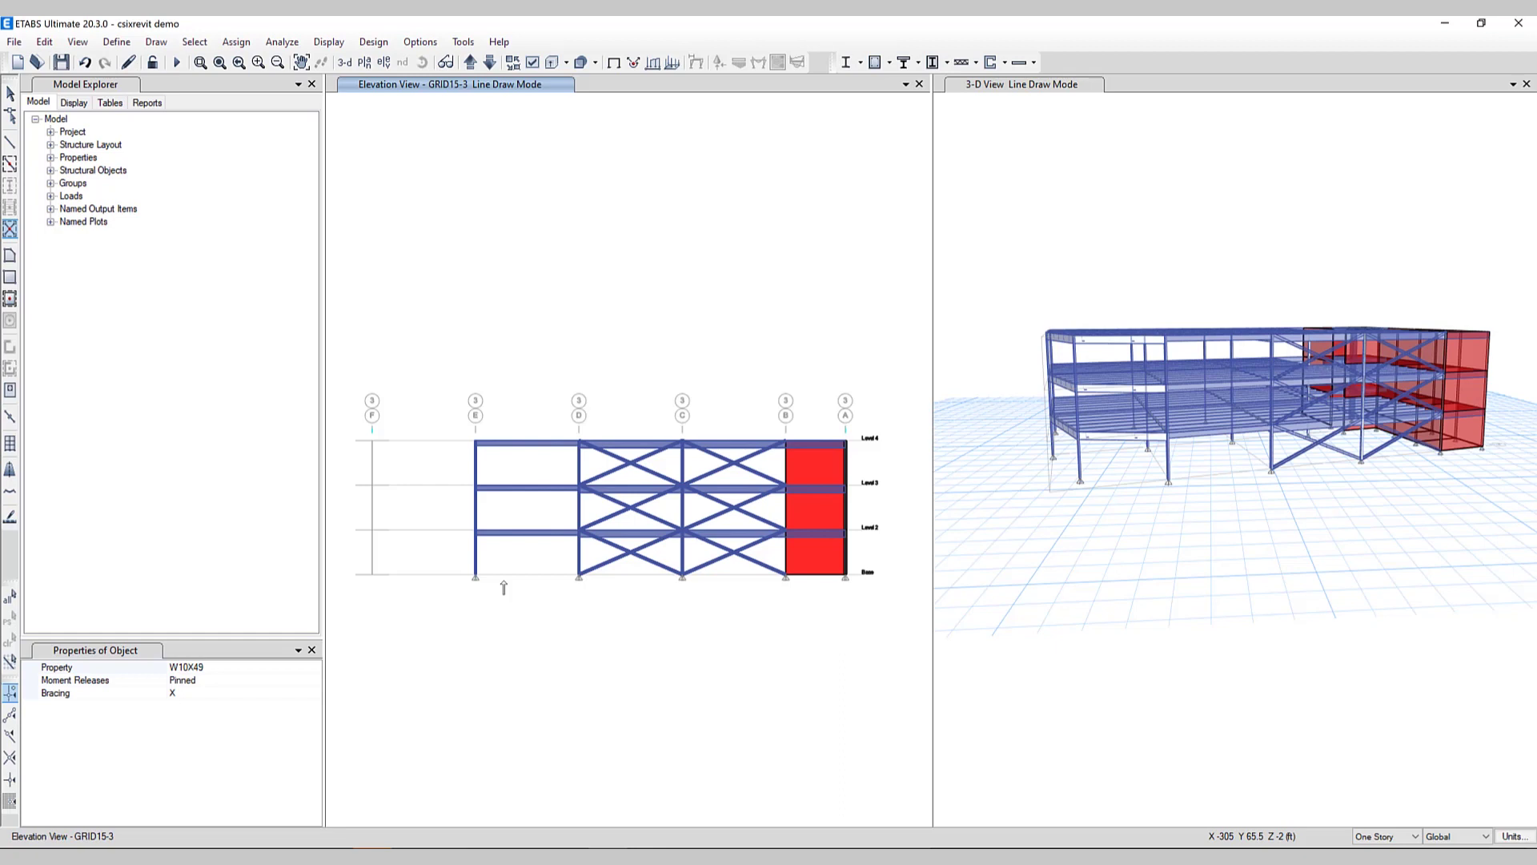
# Quick-draw Wall1 panels in the bay between grids E and D on all three stories and inspect them in 3-D
pyautogui.click(10, 300)
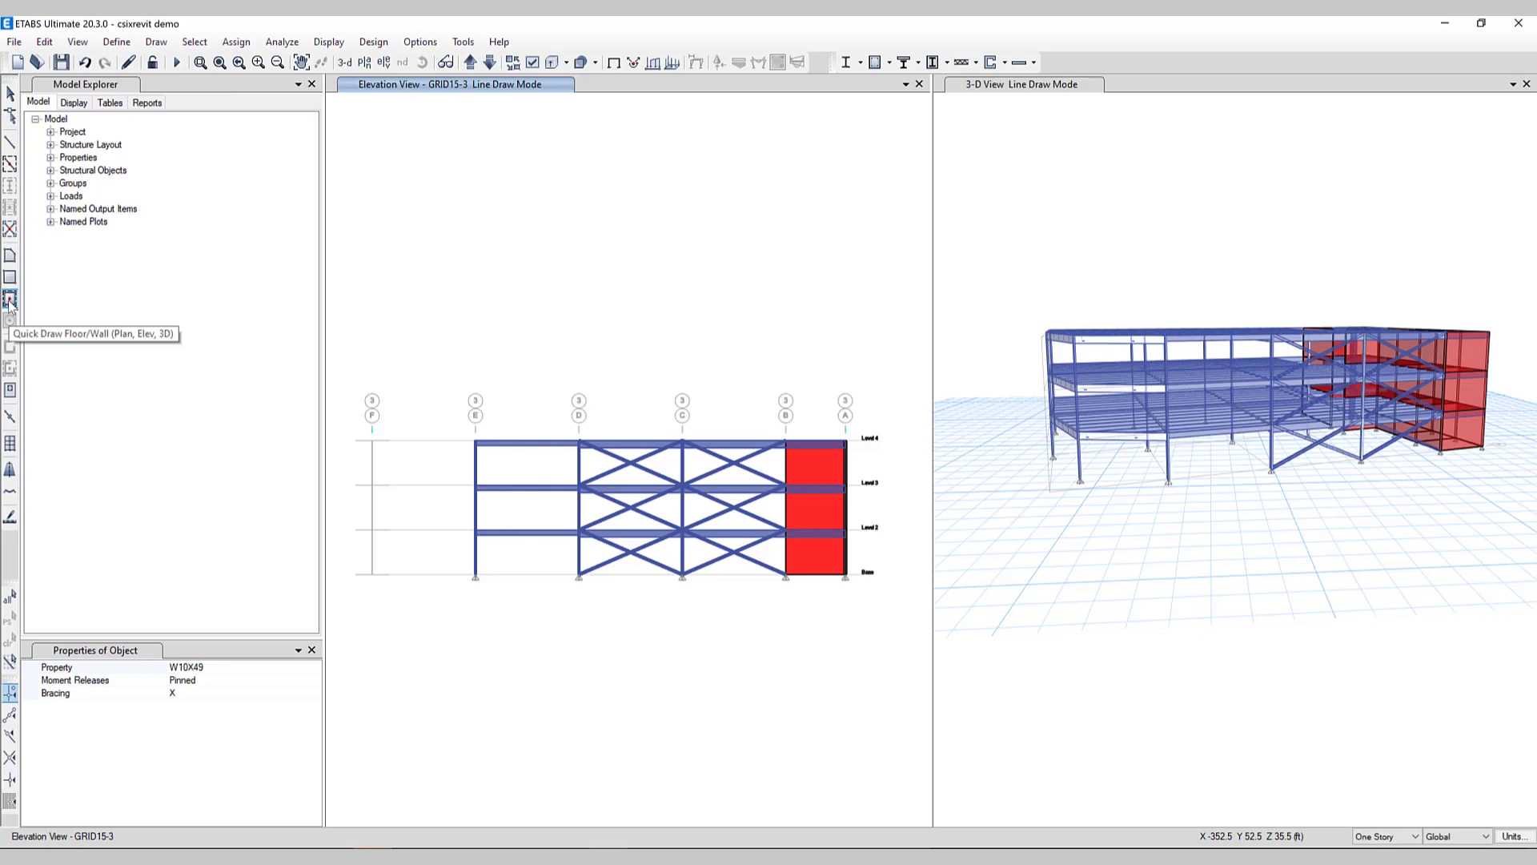
pyautogui.click(537, 465)
pyautogui.click(542, 506)
pyautogui.click(540, 555)
pyautogui.click(1179, 531)
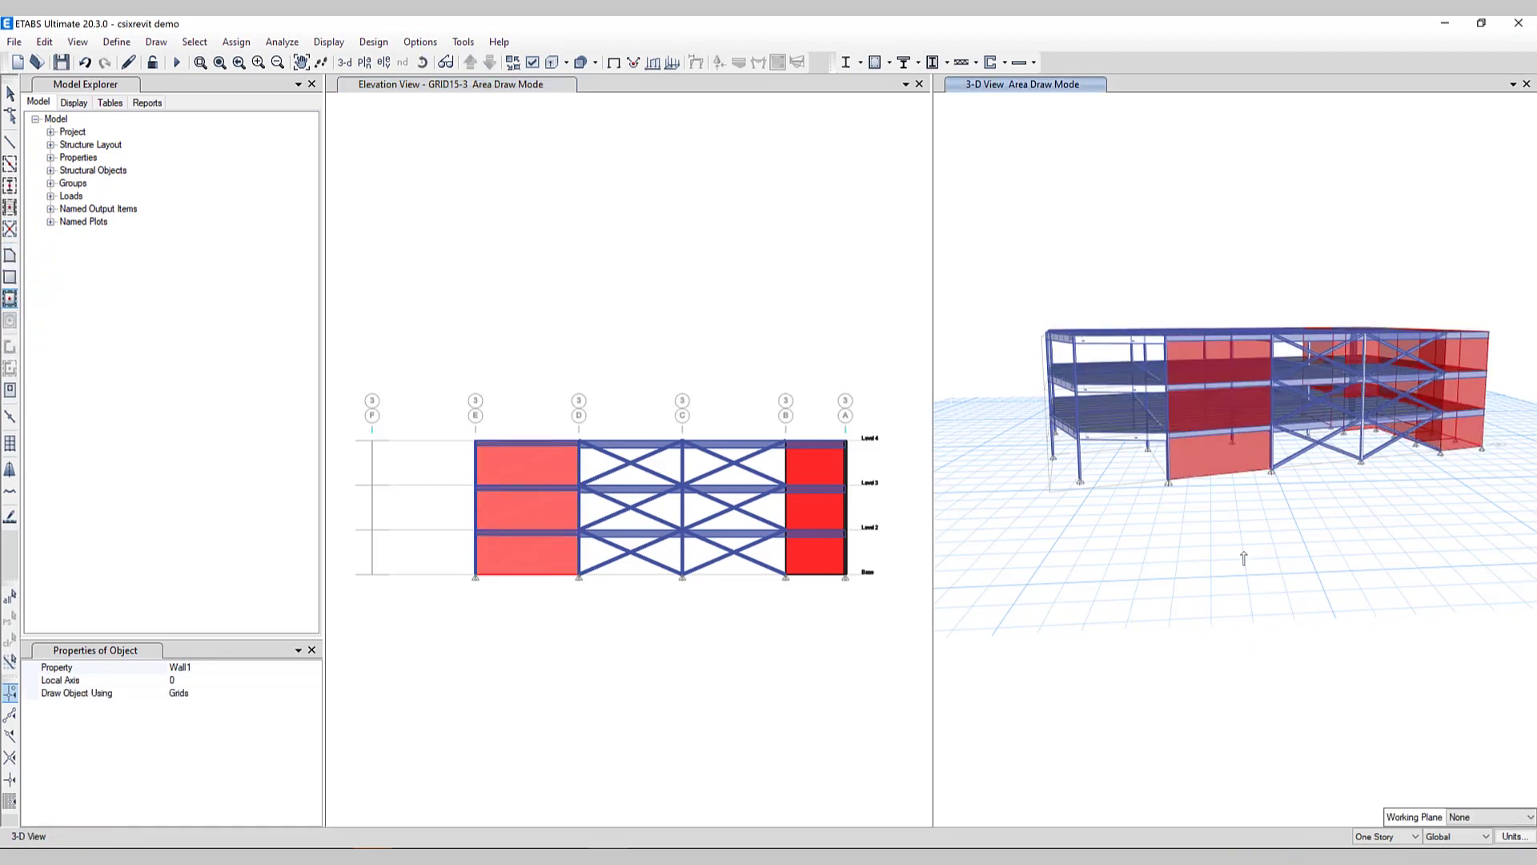
pyautogui.moveTo(1243, 558); pyautogui.dragTo(601, 103)
pyautogui.click(421, 62)
pyautogui.moveTo(1342, 387); pyautogui.dragTo(1193, 535)
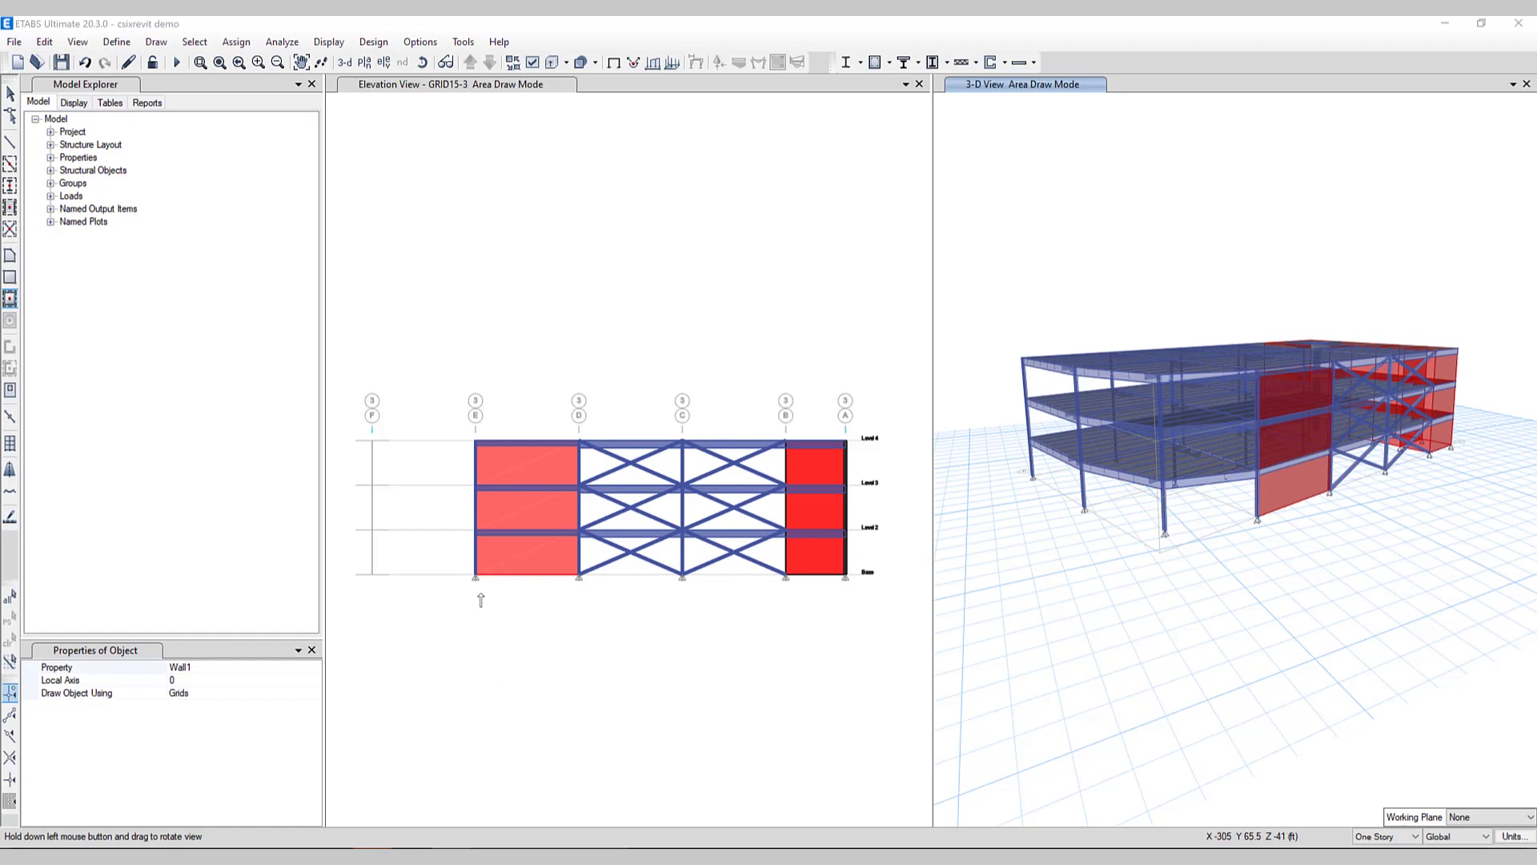
# Save the ETABS model and export it to the Revit exchange file csixrevit demo.exr
pyautogui.click(60, 63)
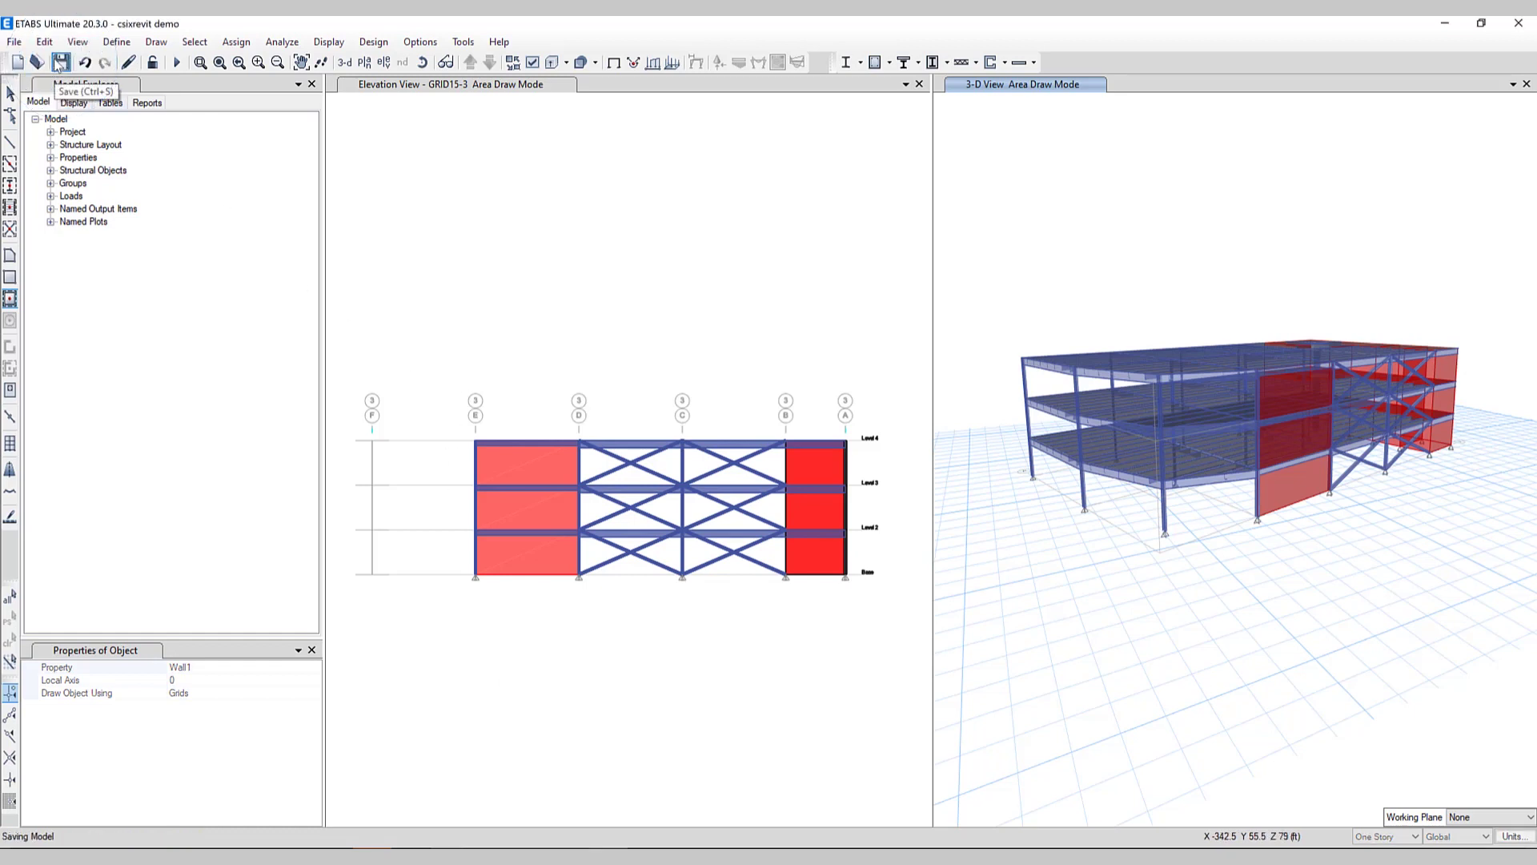
pyautogui.click(14, 41)
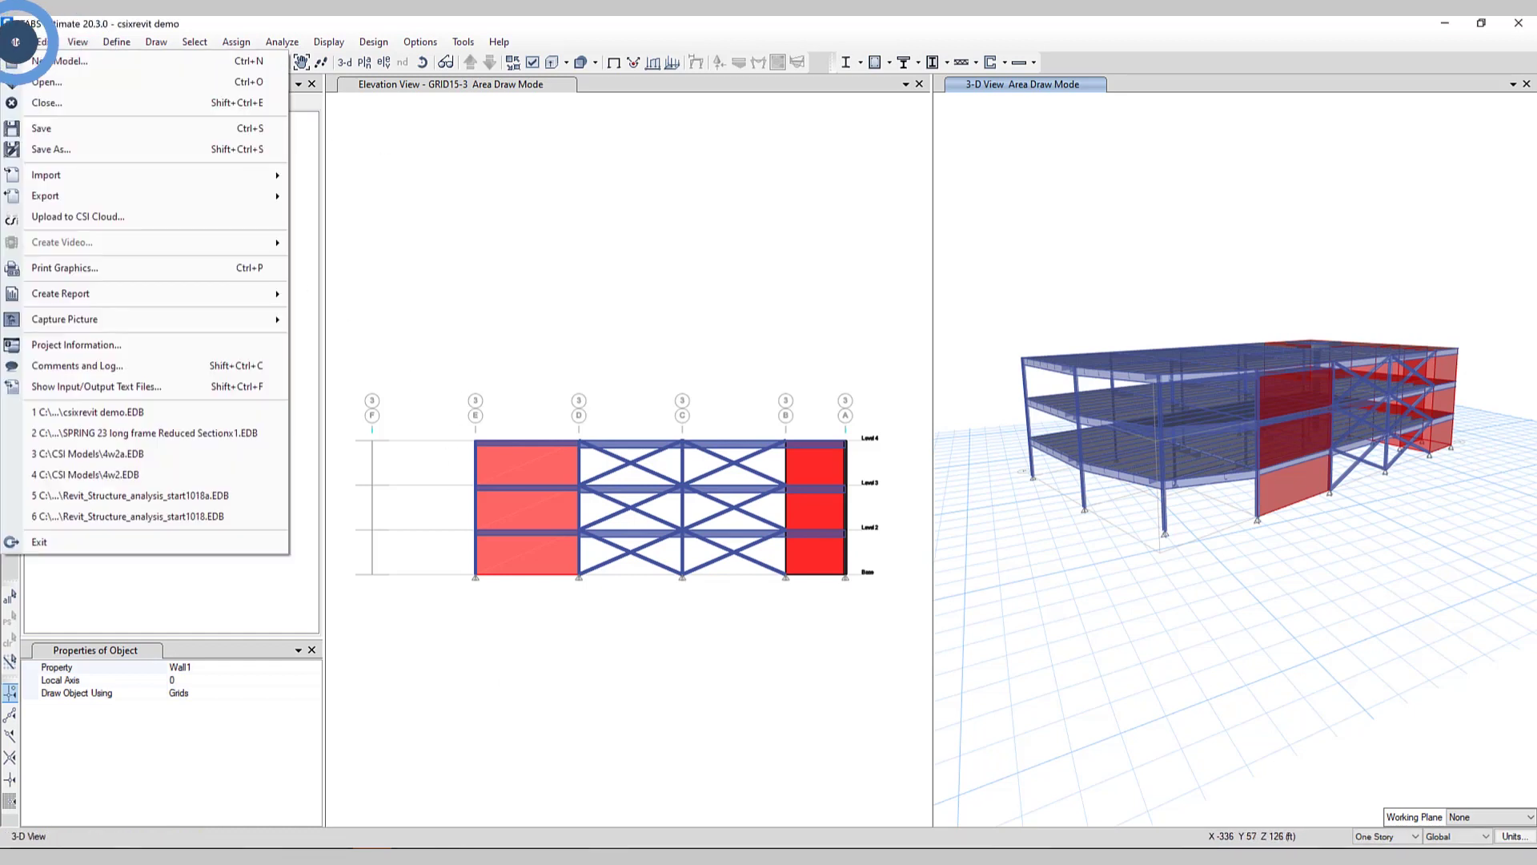
pyautogui.click(104, 197)
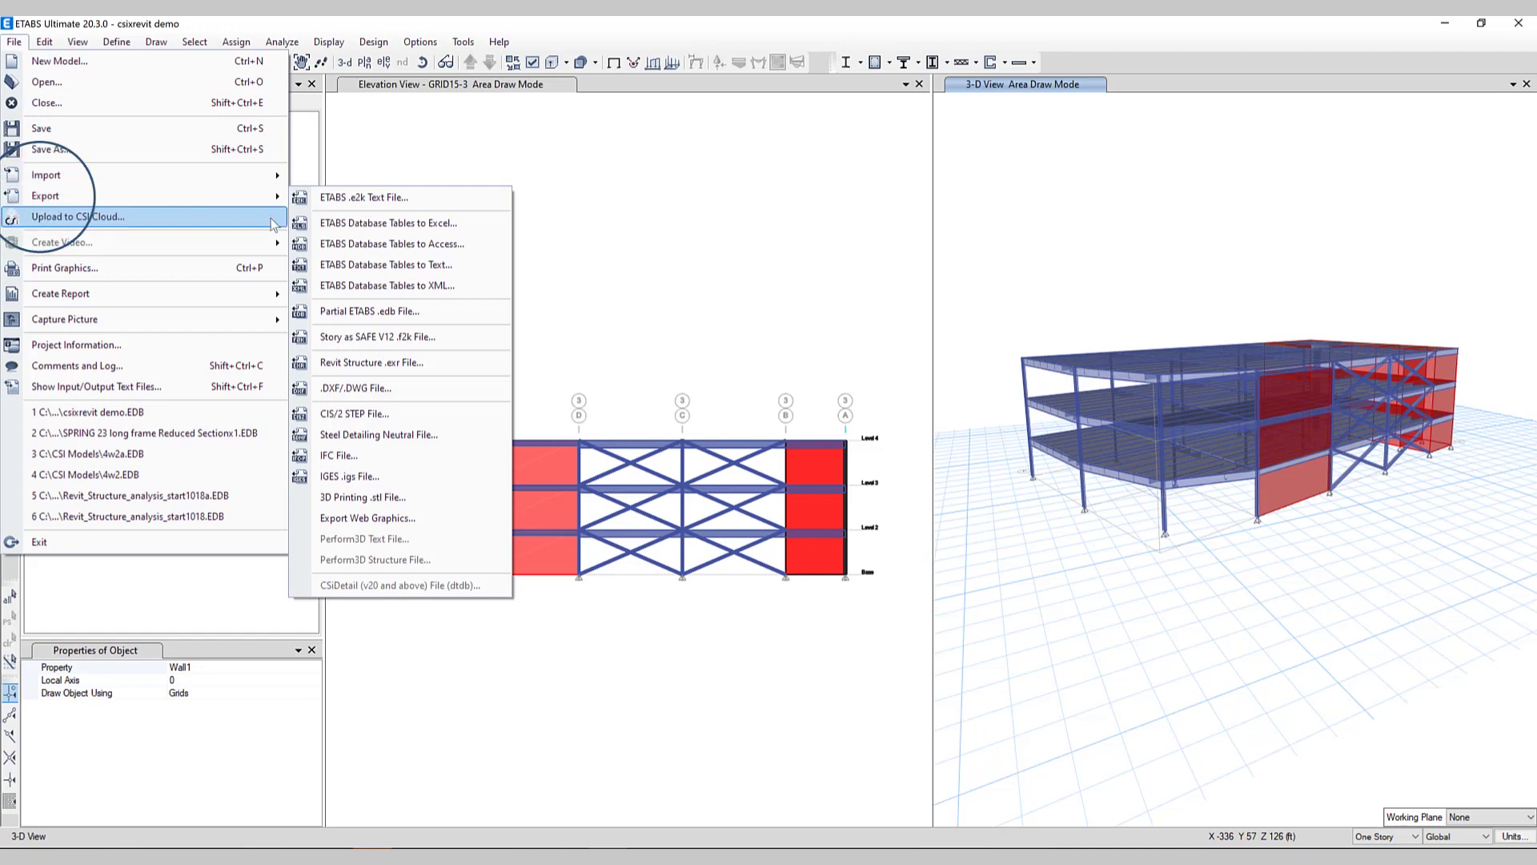
pyautogui.click(329, 361)
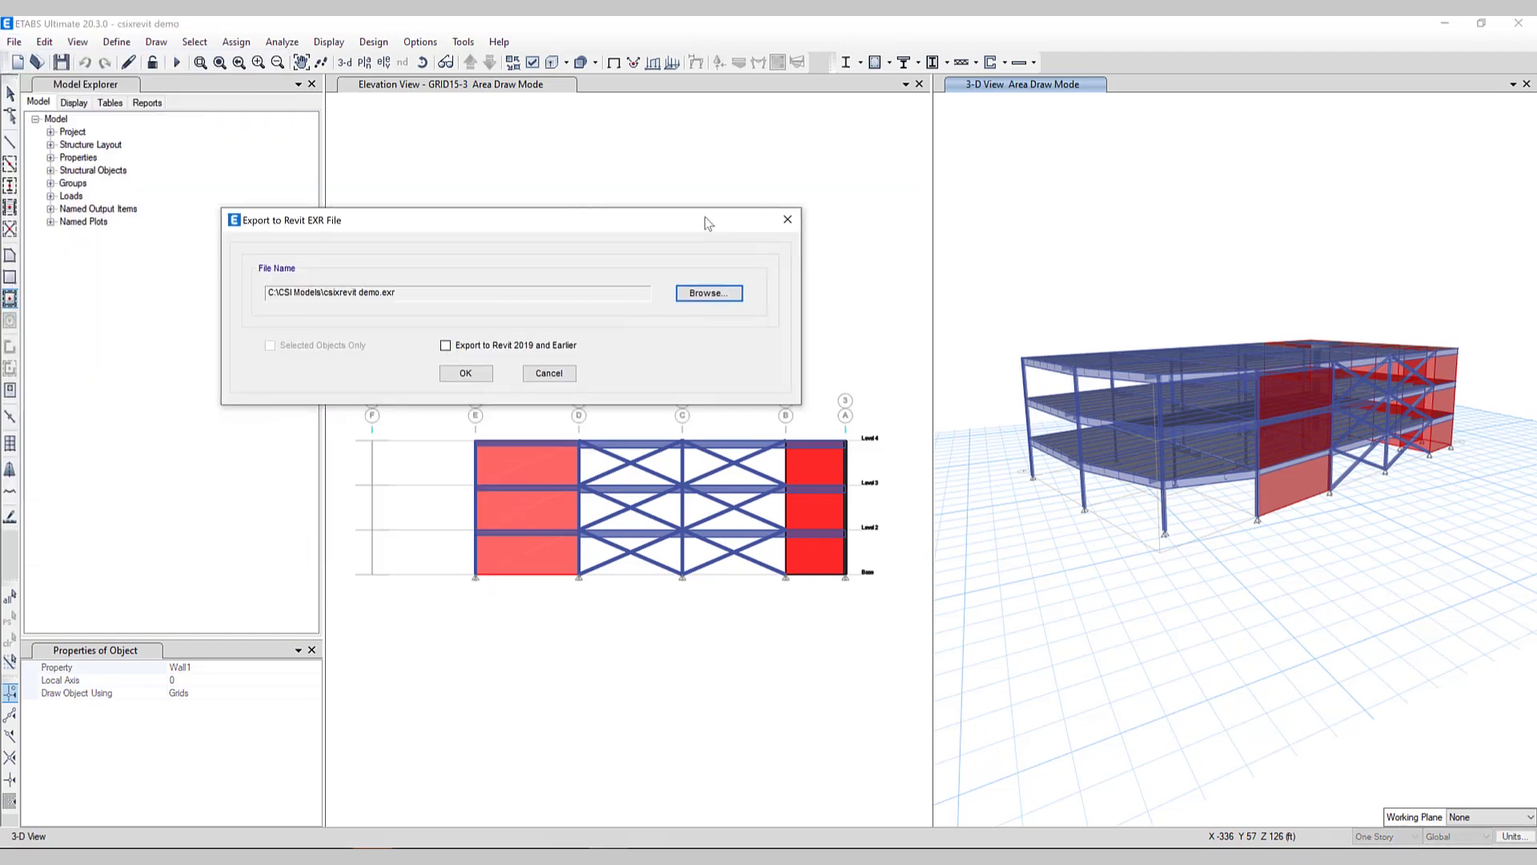
pyautogui.click(466, 373)
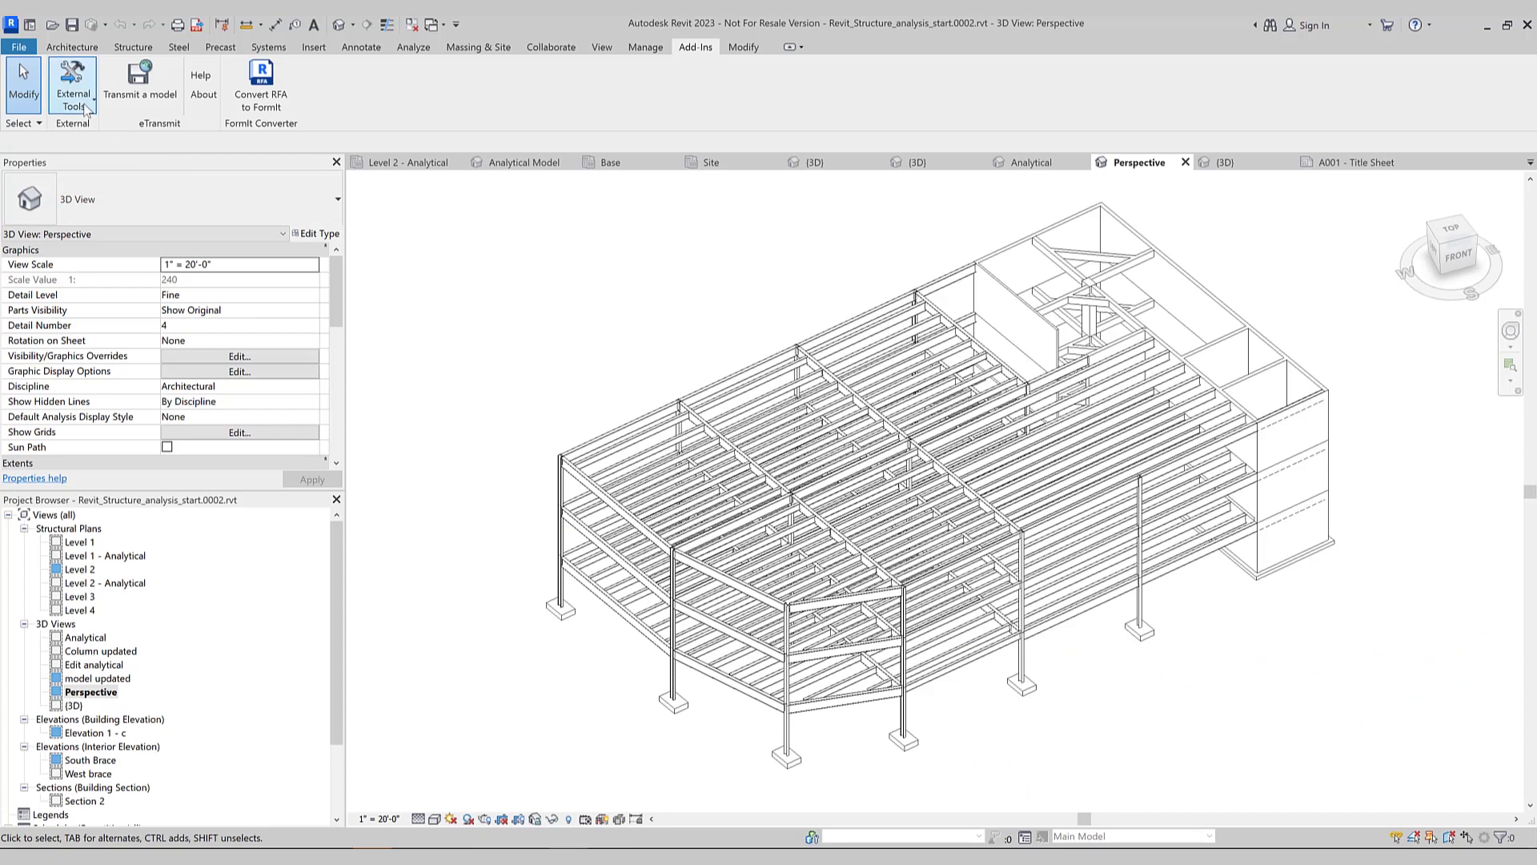
# Switch to Revit and load csixrevit demo.exr with the add-in's import to update the existing Revit project
pyautogui.click(72, 83)
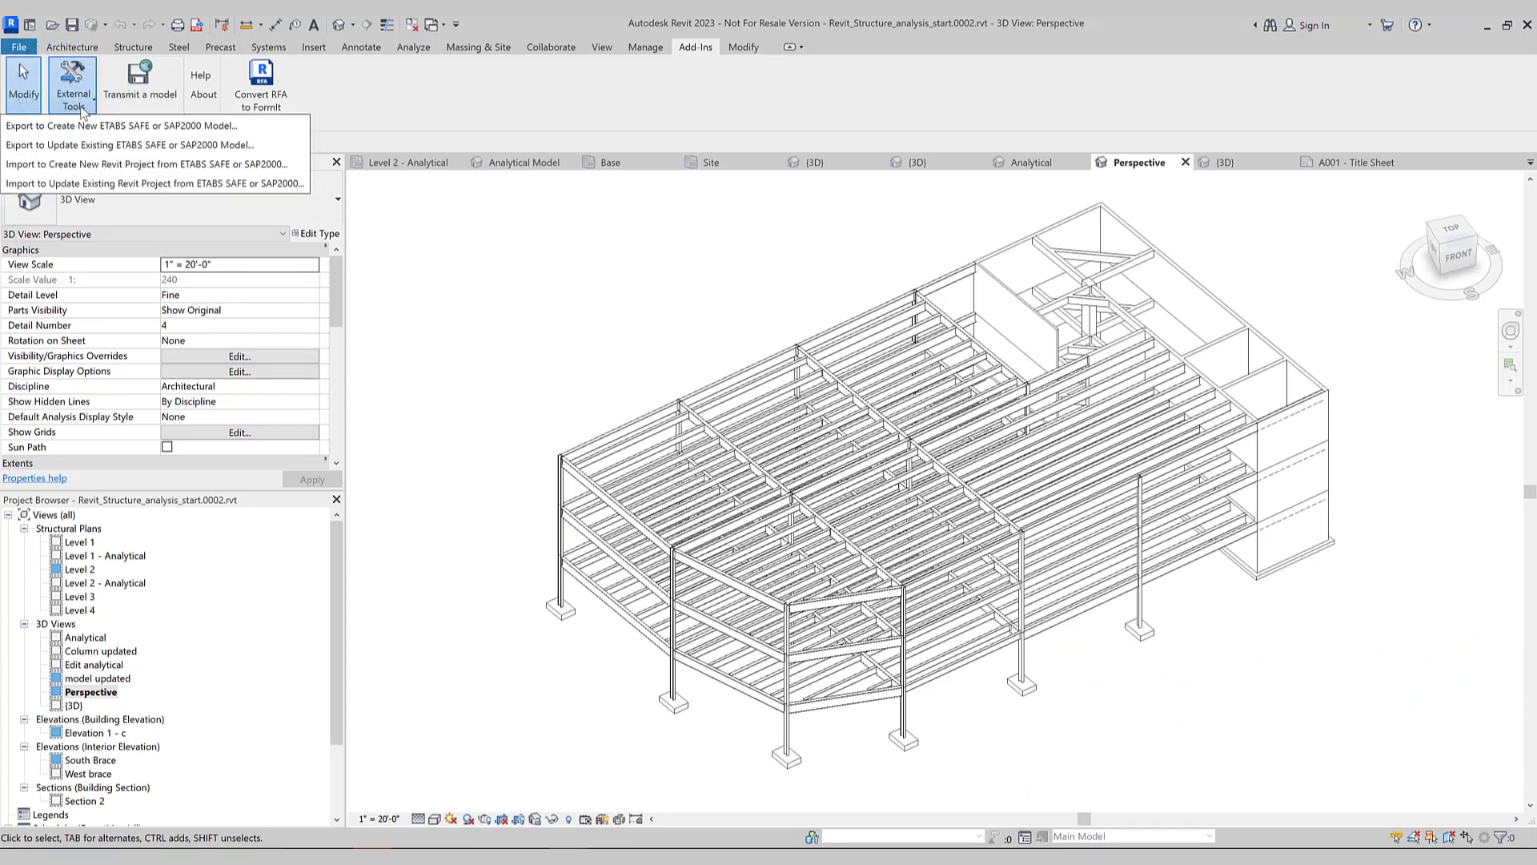
pyautogui.click(85, 183)
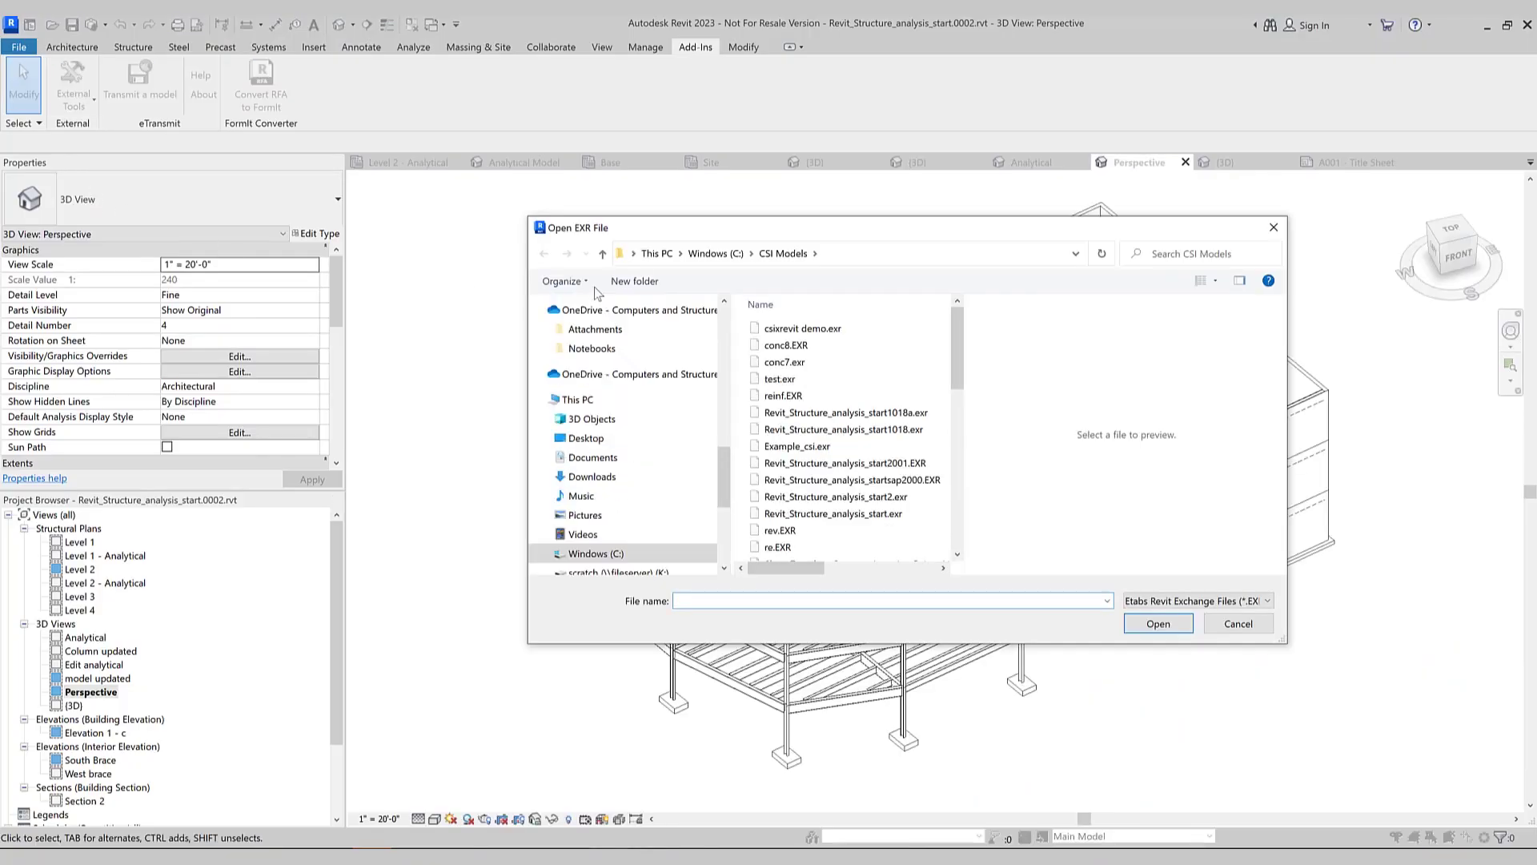
pyautogui.doubleClick(788, 328)
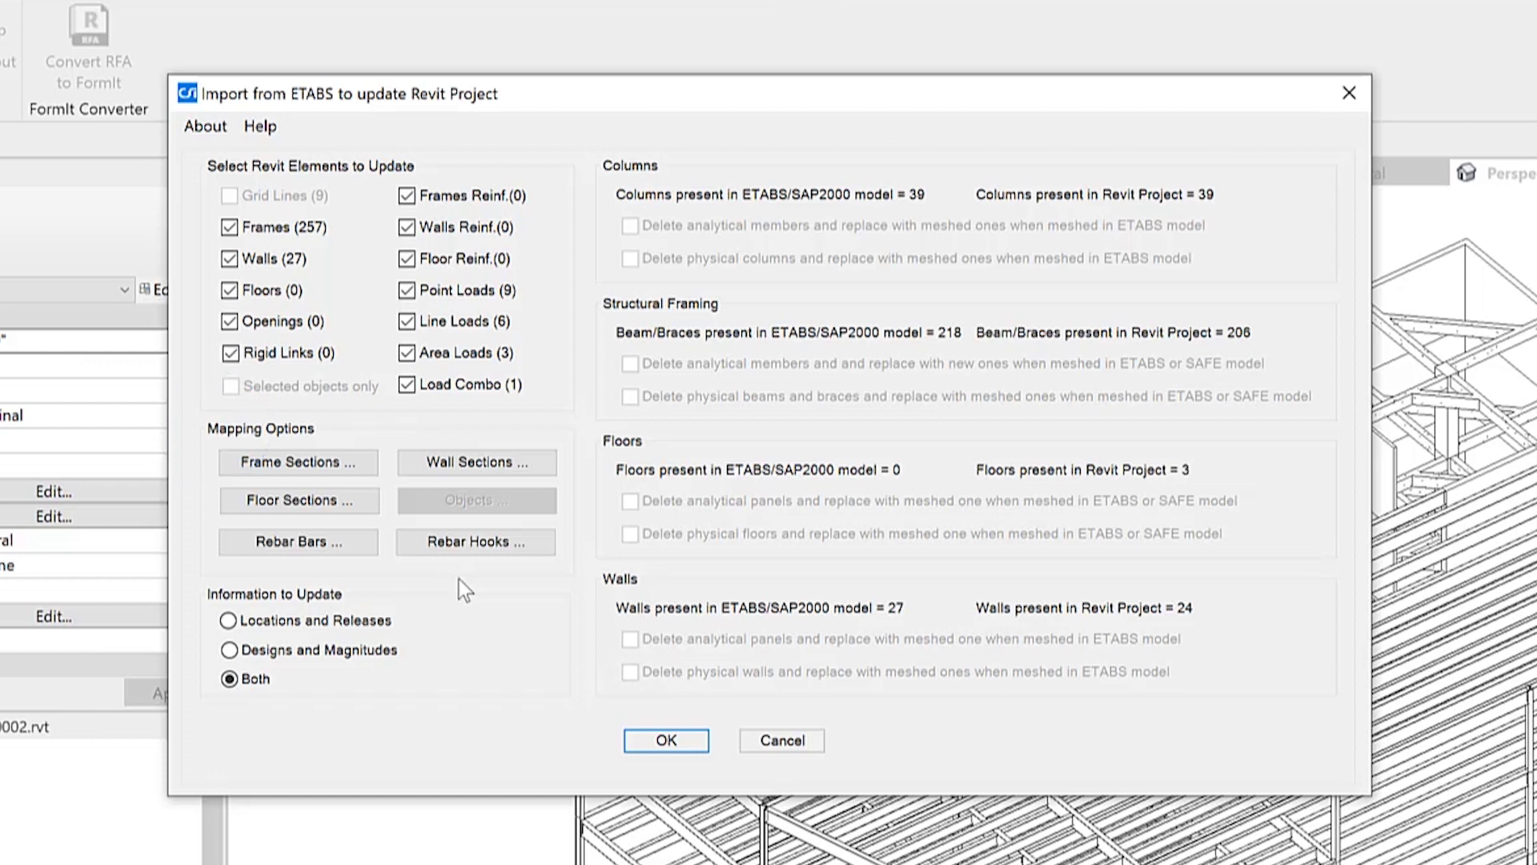
# Review the frame section mapping, checking the Revit family and type assigned to the W10X49 brace, and accept it
pyautogui.click(344, 469)
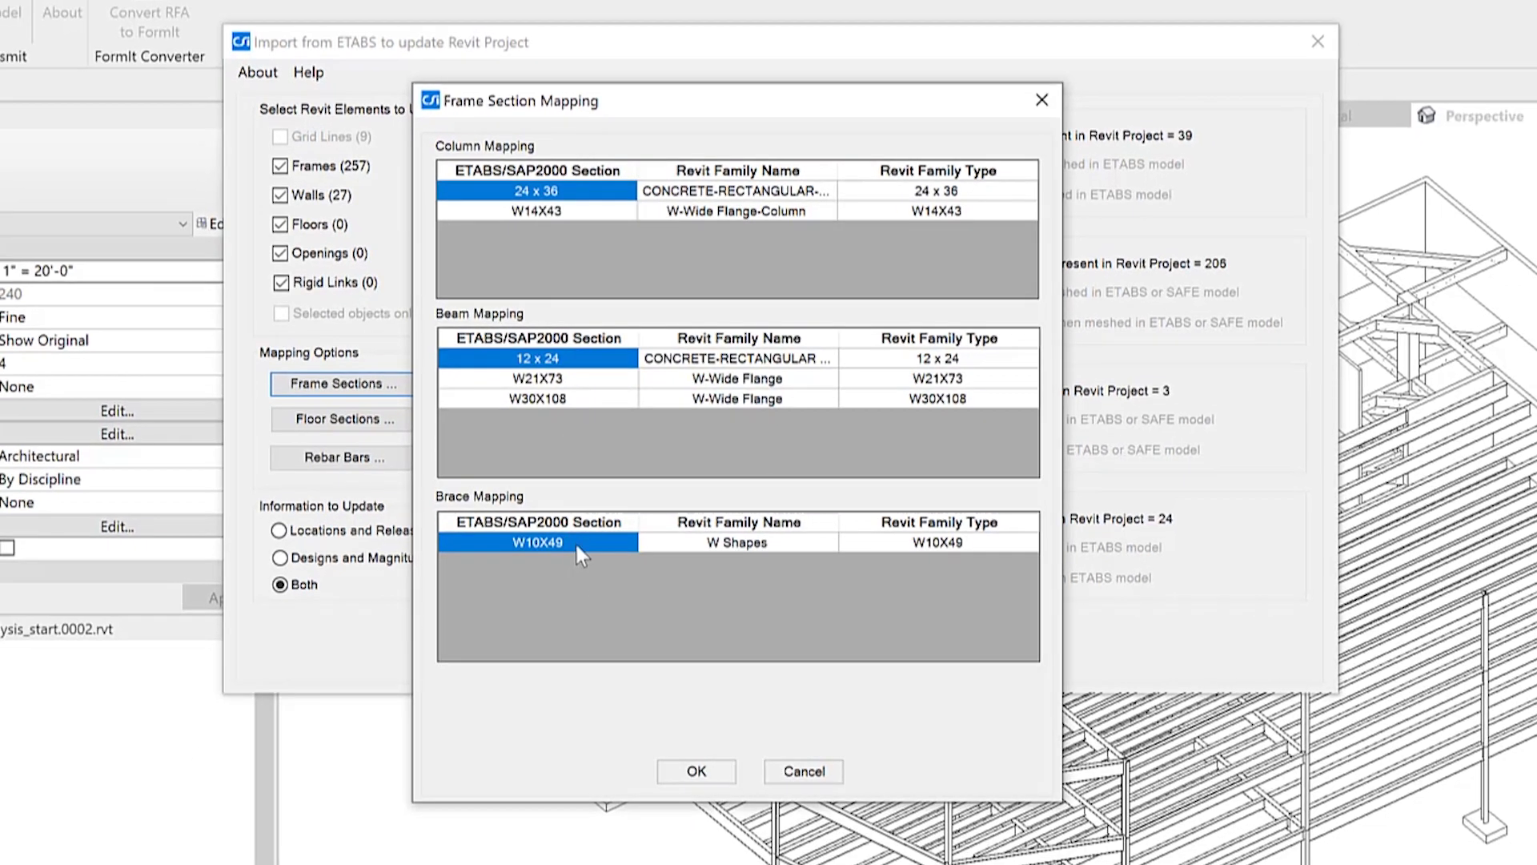
pyautogui.click(519, 545)
pyautogui.click(737, 528)
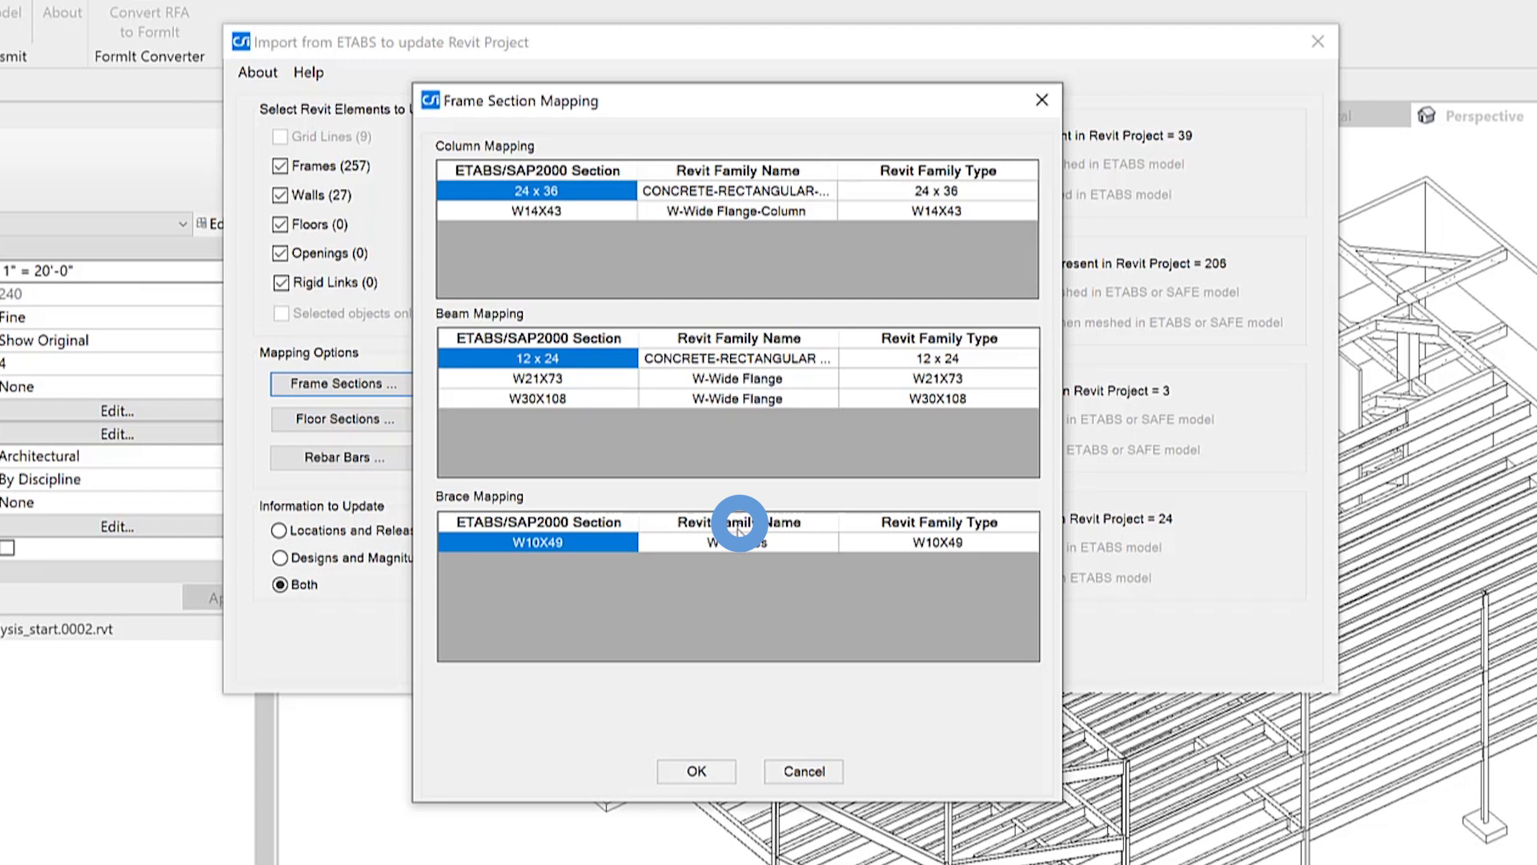
pyautogui.click(932, 542)
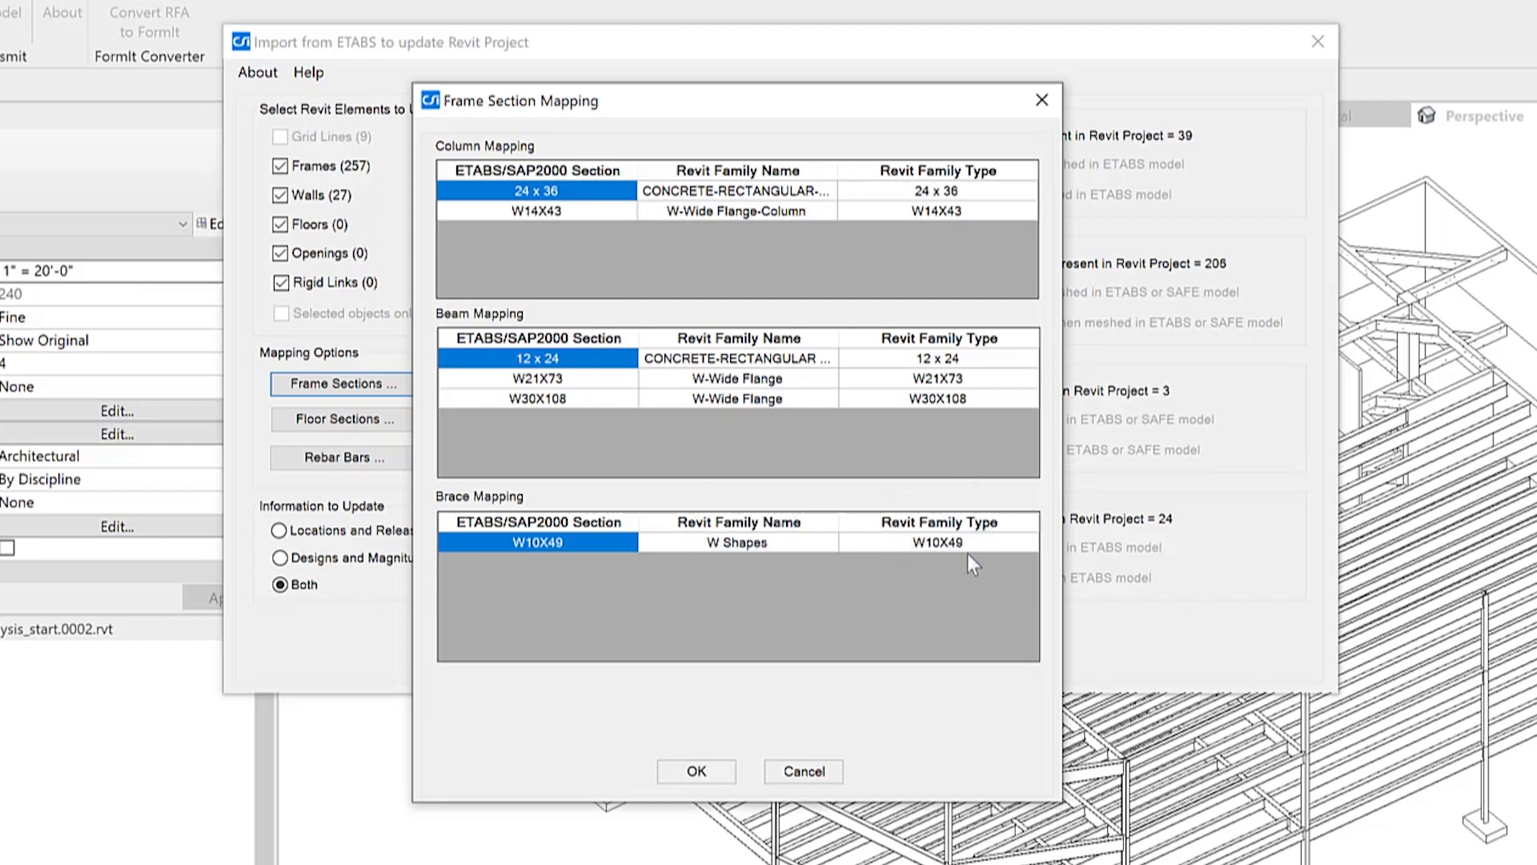
pyautogui.click(722, 767)
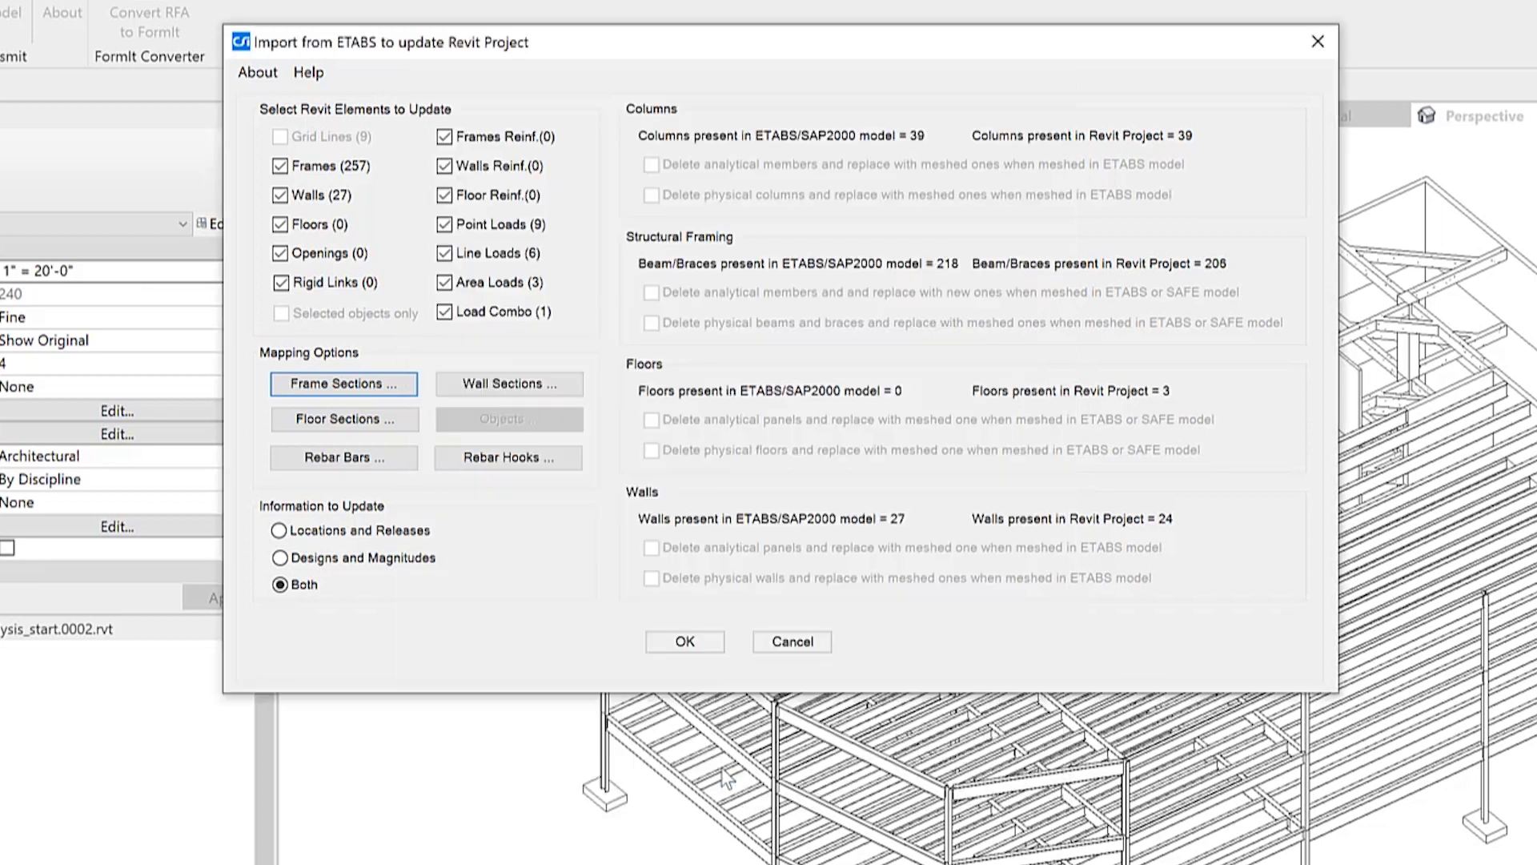
# Review the wall section mapping, including the Revit equivalent for Wall1, and accept it
pyautogui.click(554, 385)
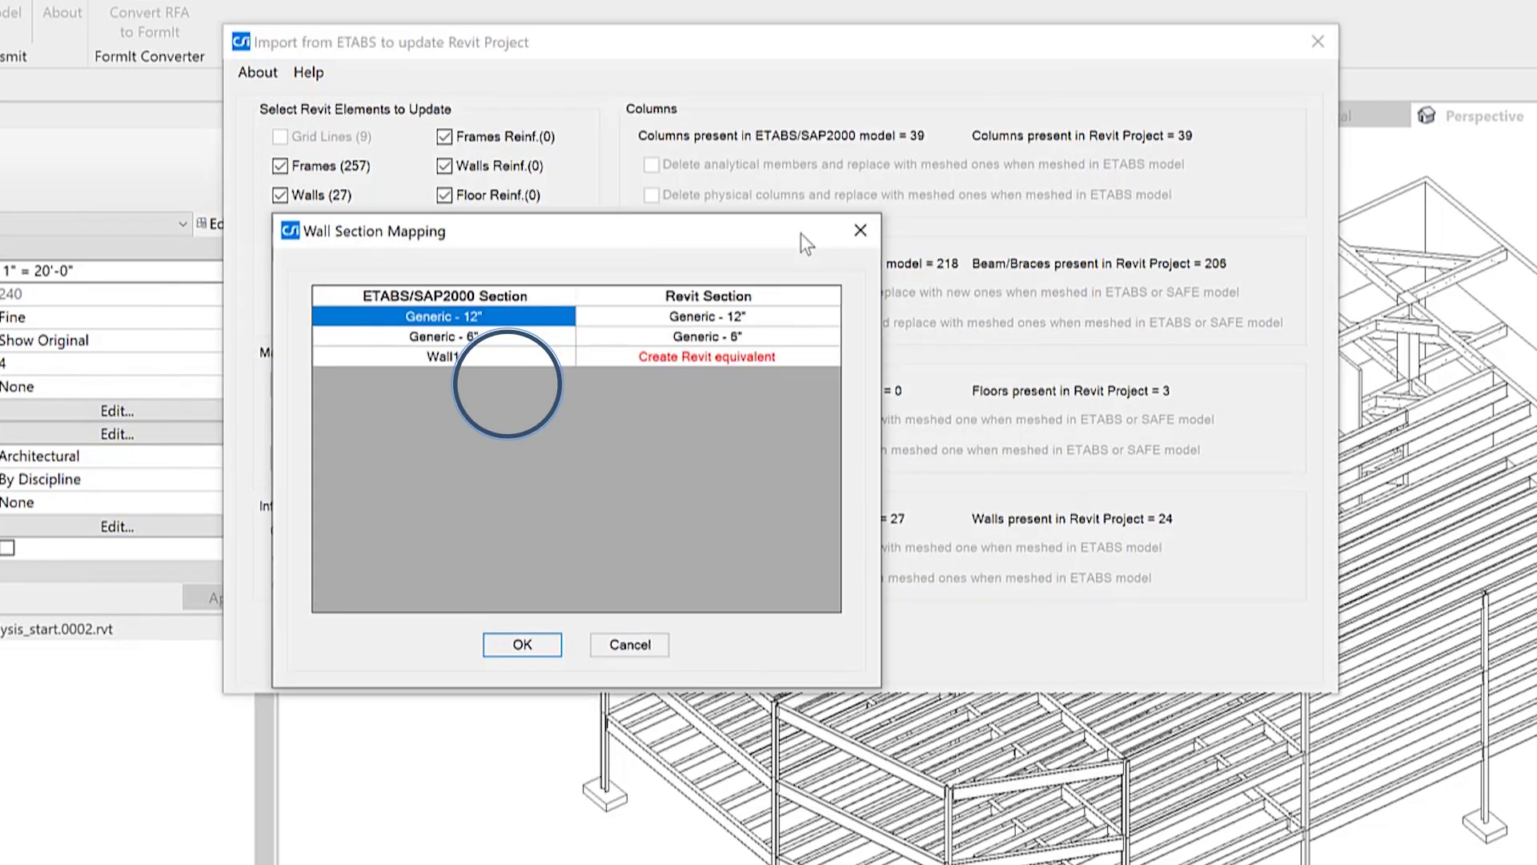
pyautogui.moveTo(801, 233); pyautogui.dragTo(1160, 155)
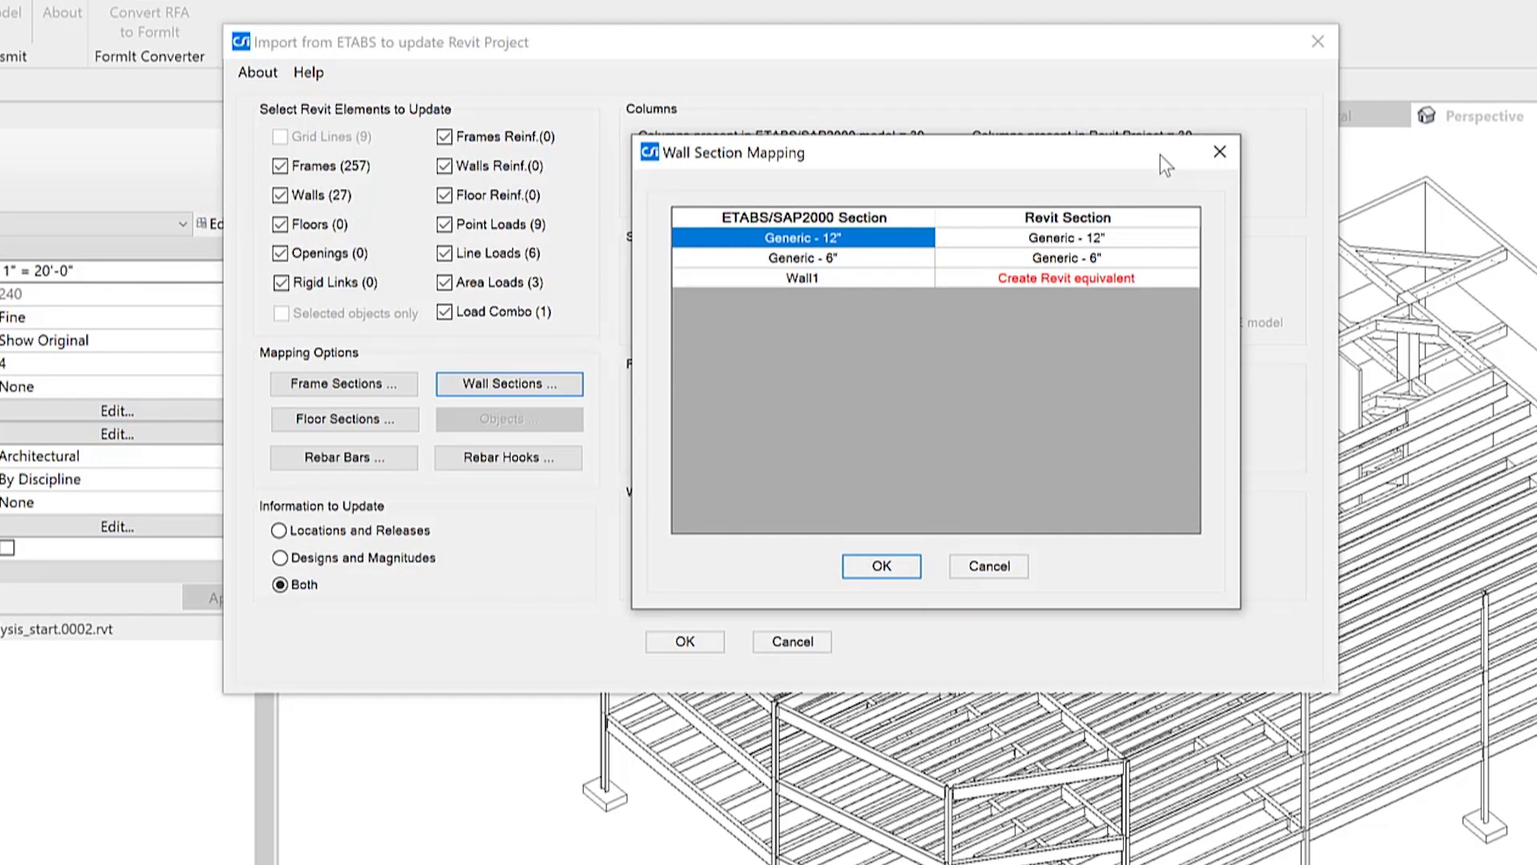
pyautogui.click(905, 561)
# Run the update of the Revit project with both information types, close the summary, and inspect the updated model in 3-D
pyautogui.click(685, 641)
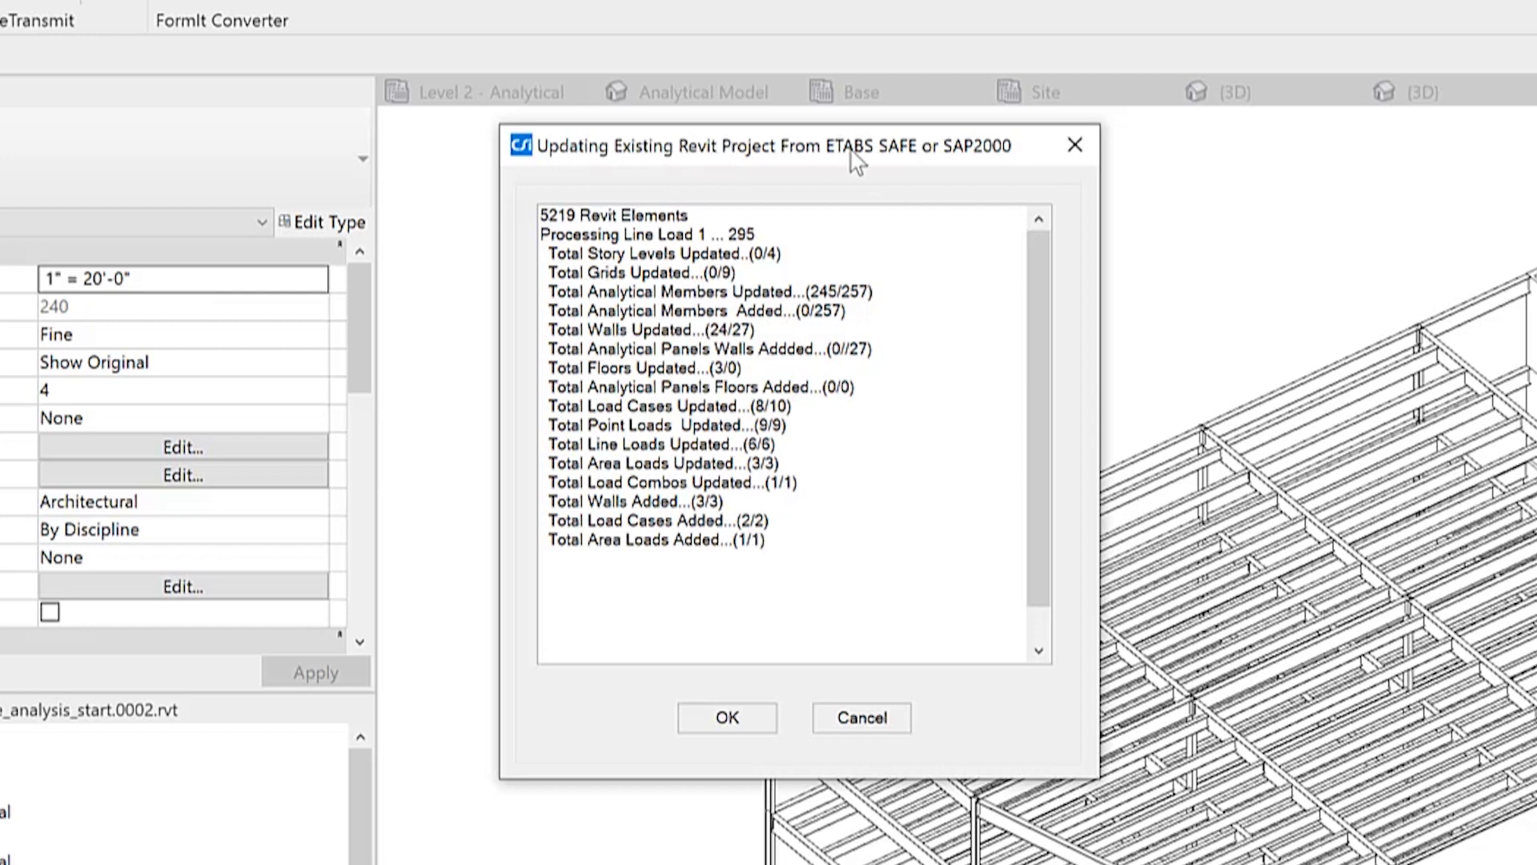
pyautogui.click(729, 717)
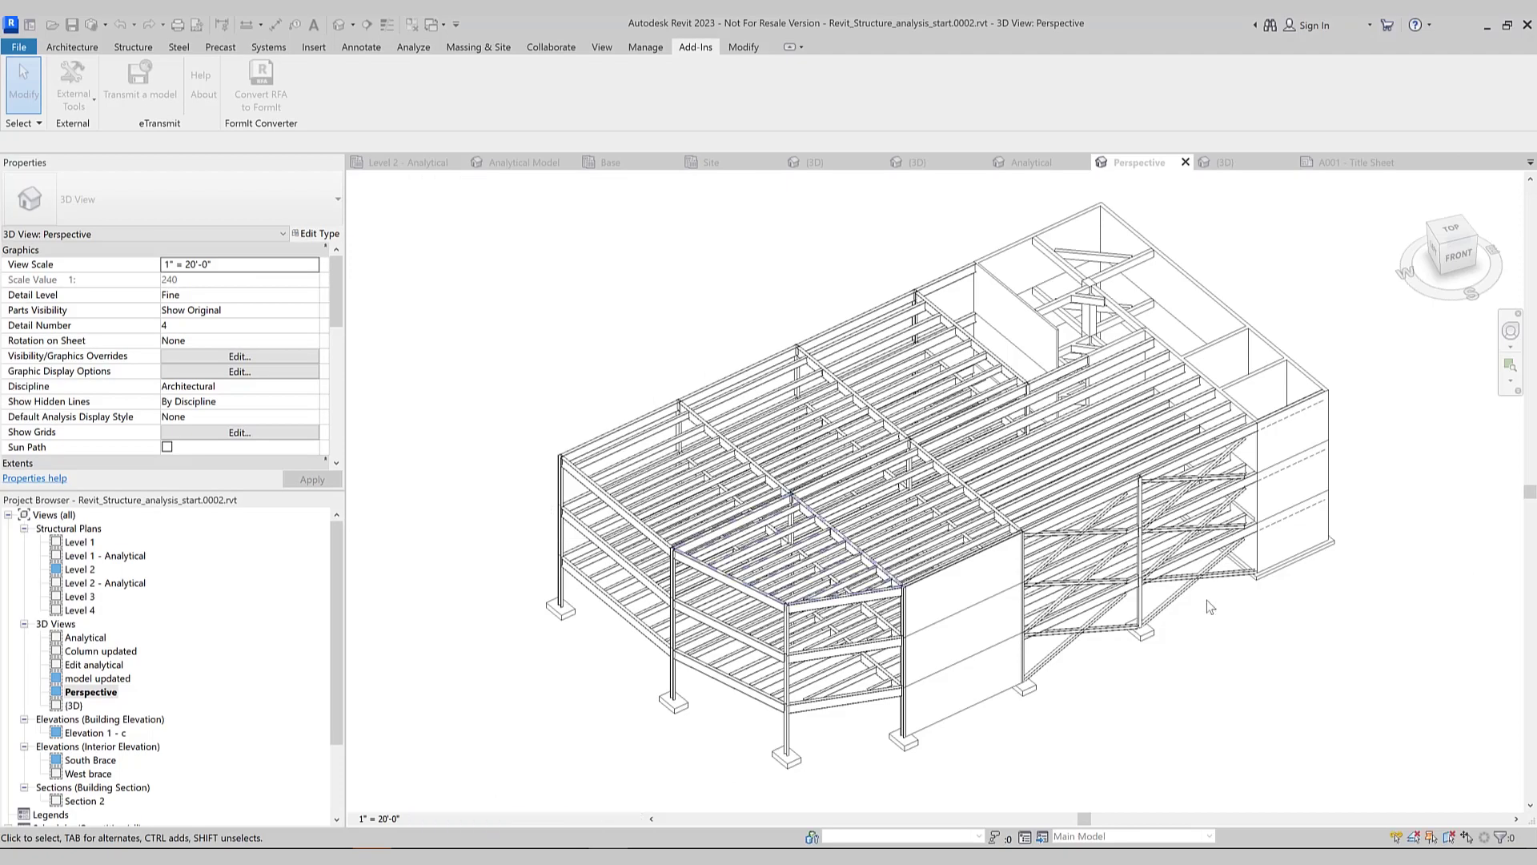
pyautogui.keyDown('shift'); pyautogui.moveTo(1209, 606); pyautogui.dragTo(1256, 593, button='middle'); pyautogui.keyUp('shift')
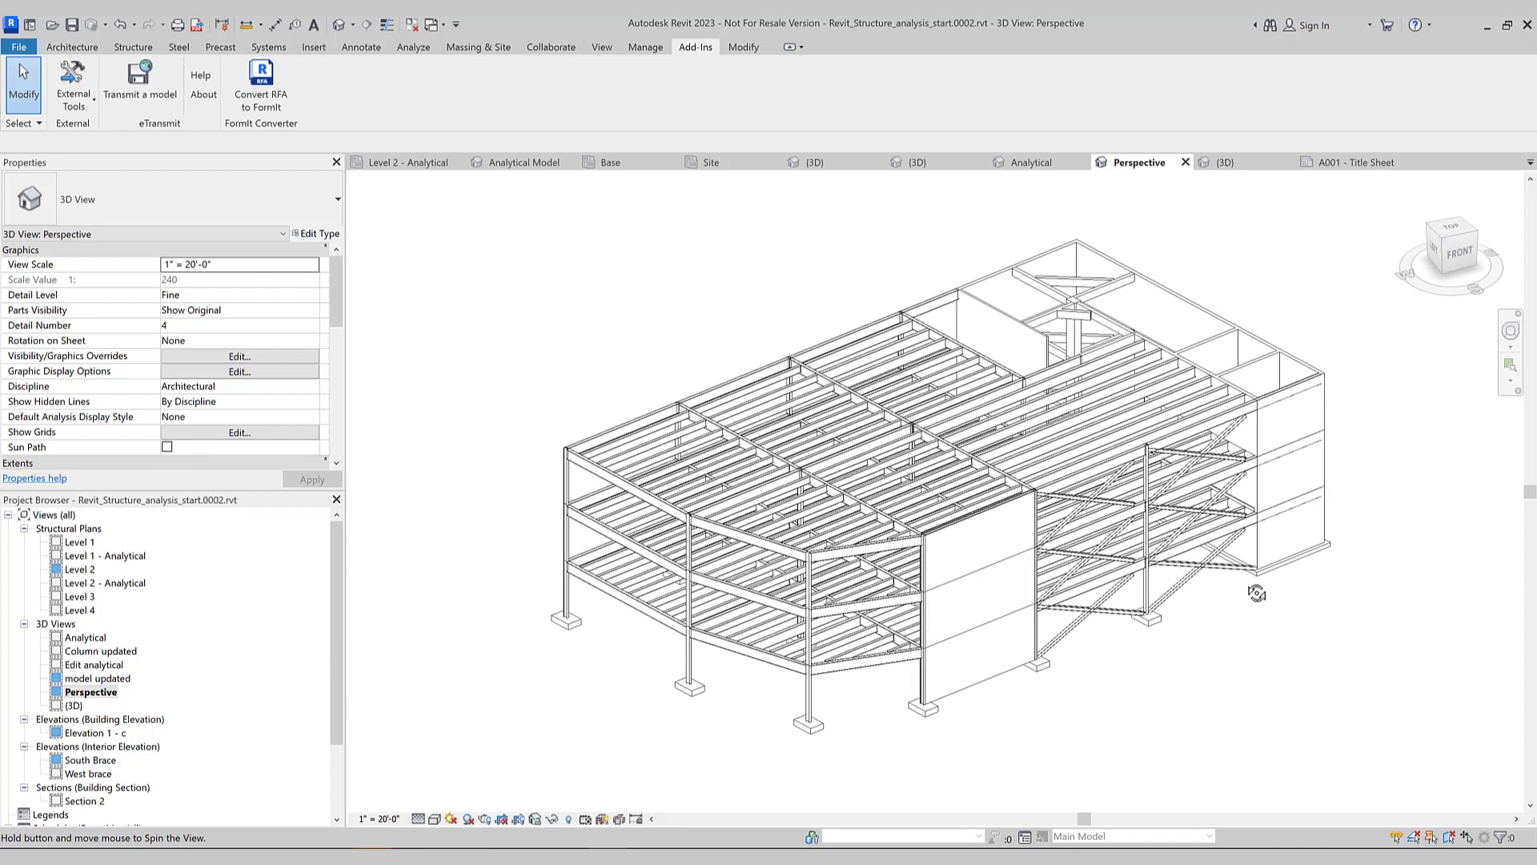
pyautogui.keyDown('shift'); pyautogui.moveTo(1257, 592); pyautogui.dragTo(1257, 593, button='middle'); pyautogui.keyUp('shift')
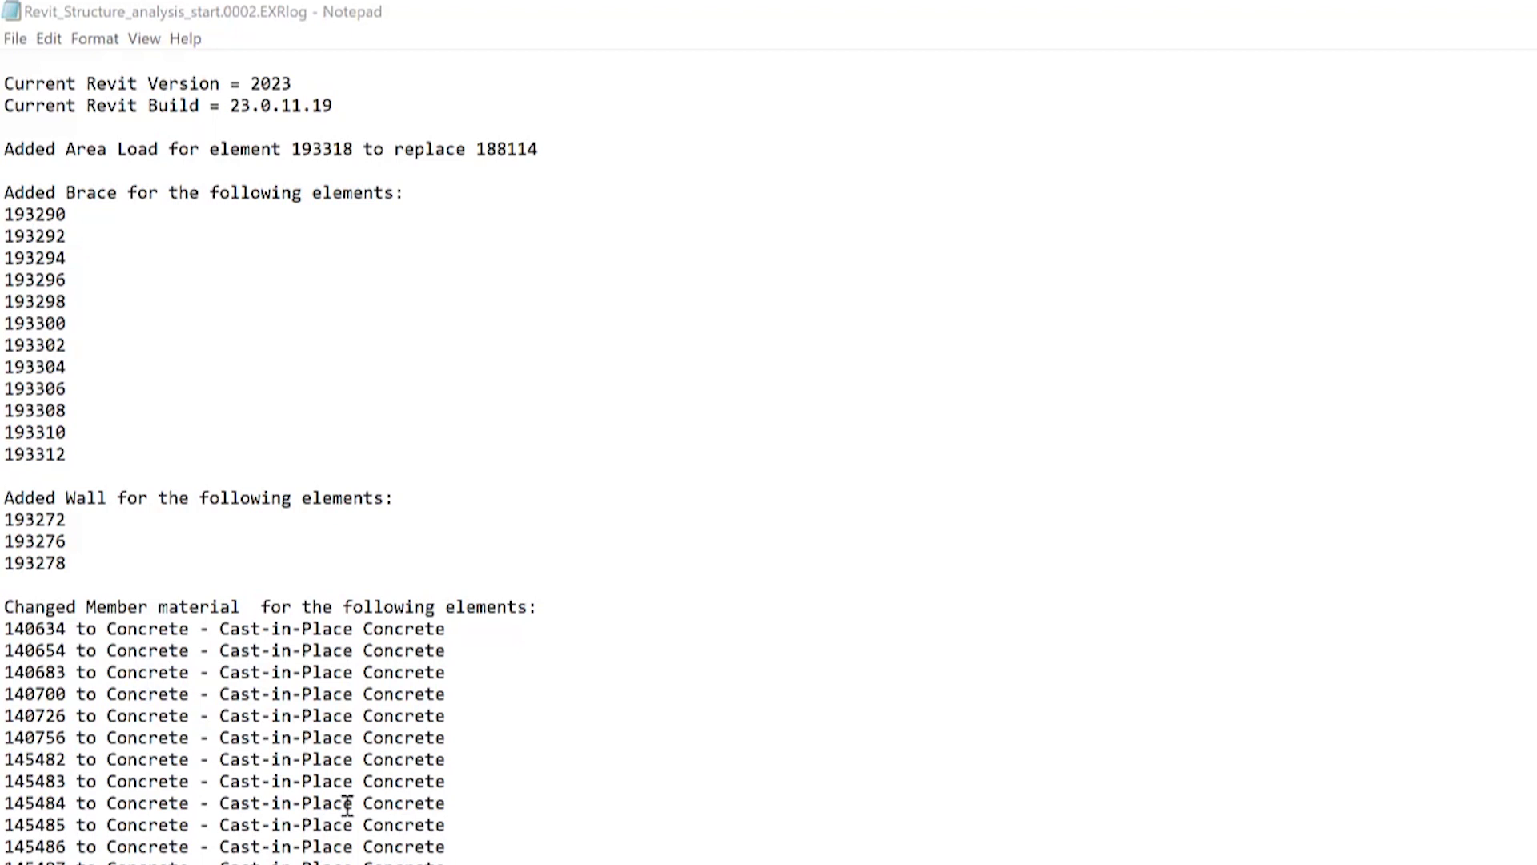
# Examine the entries for added braces and added walls in the log file Revit_Structure_analysis_start.0002.EXRlog
pyautogui.click(58, 195)
pyautogui.click(58, 497)
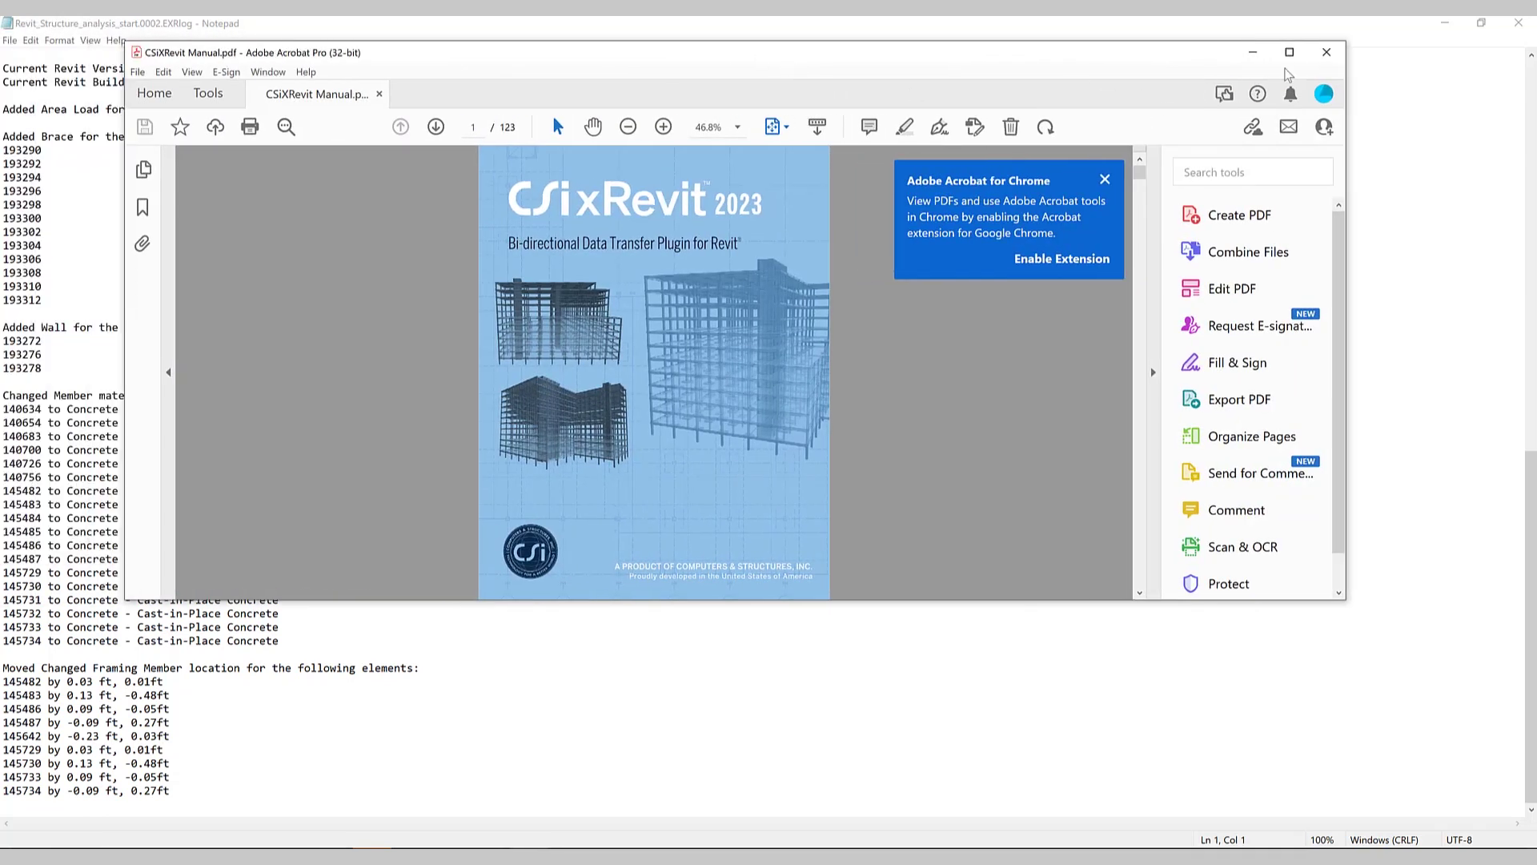
# Browse the CSiXRevit Manual's contents and examine the table of data imported when creating a new ETABS model in section 2.1
pyautogui.click(1289, 52)
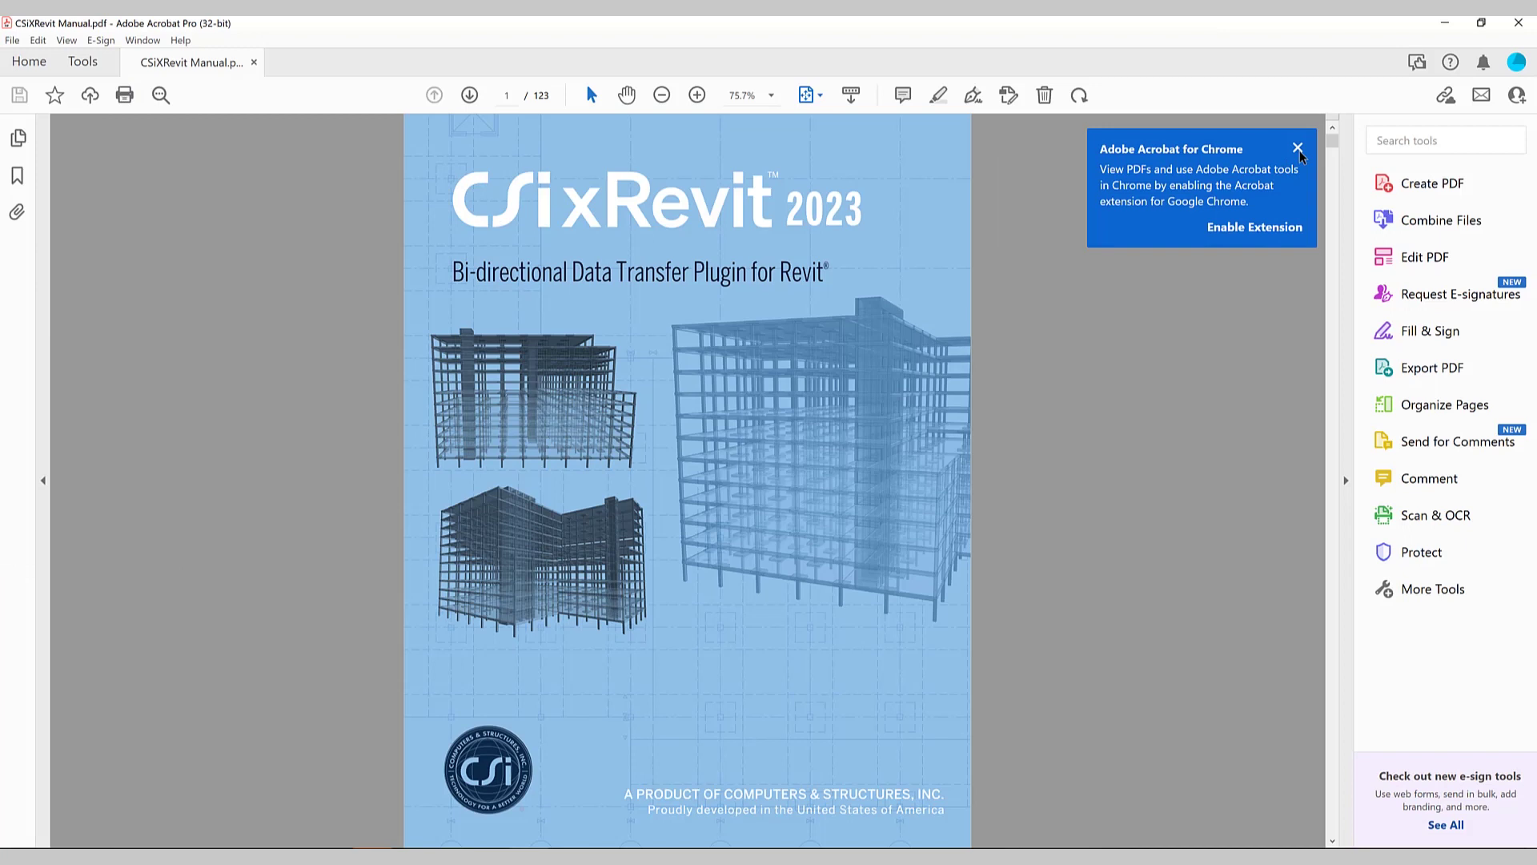
pyautogui.click(1298, 148)
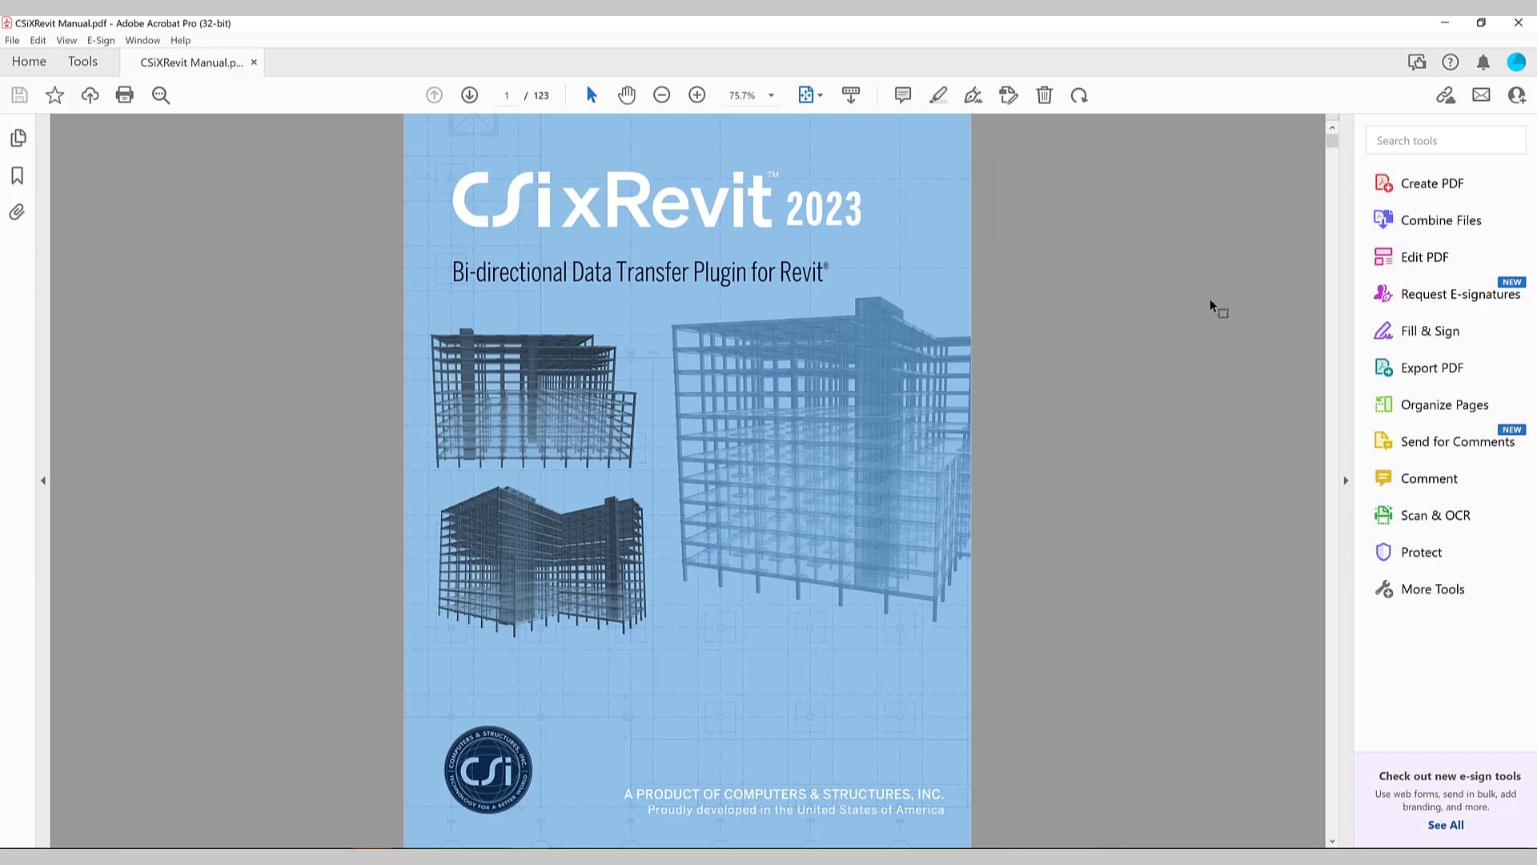
pyautogui.scroll(-4, 1209, 304)
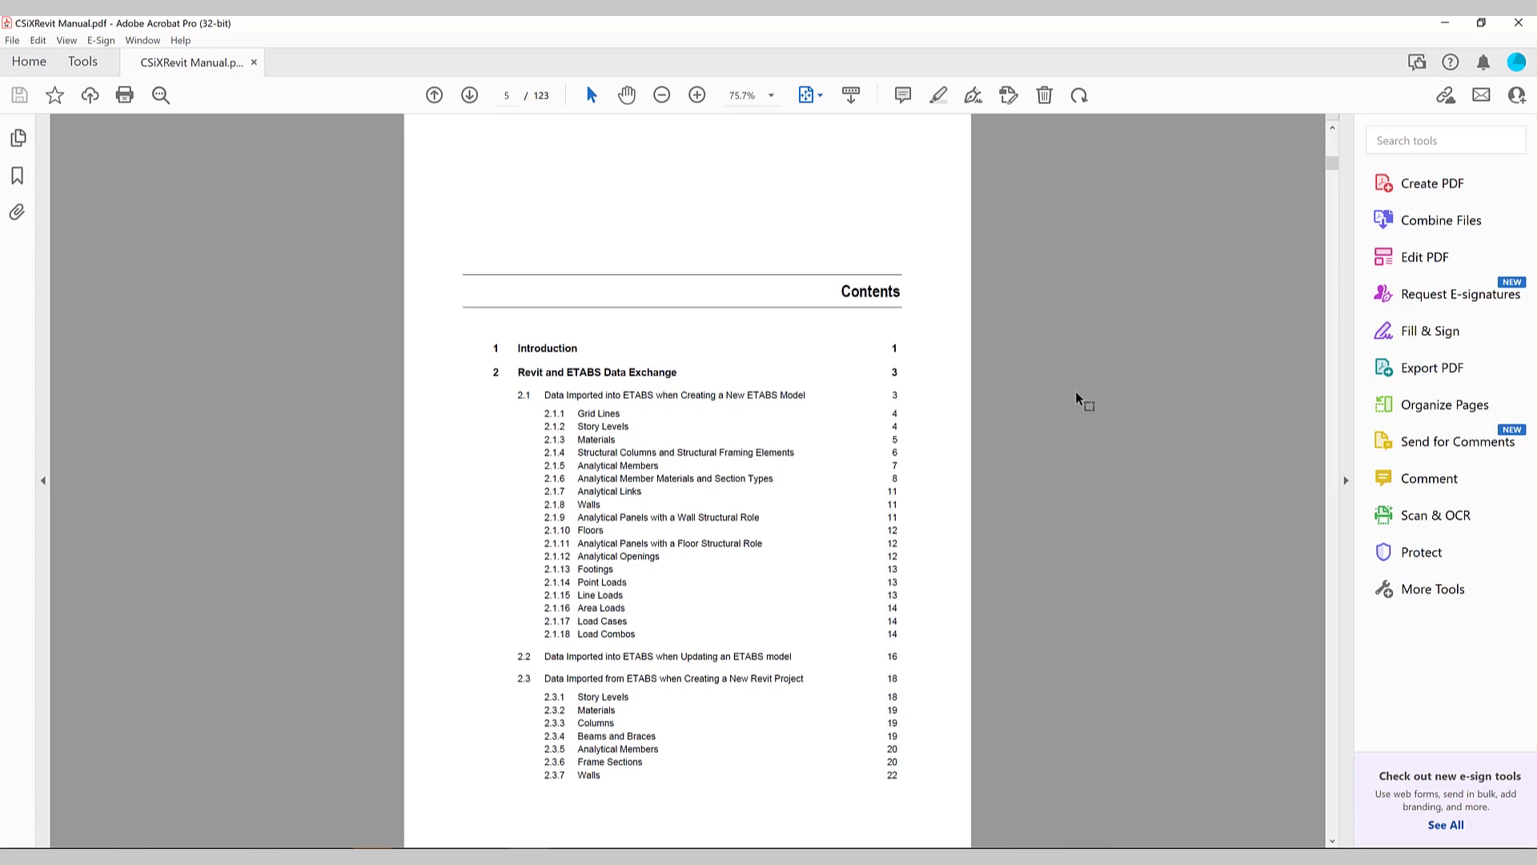
pyautogui.scroll(-6, 1074, 391)
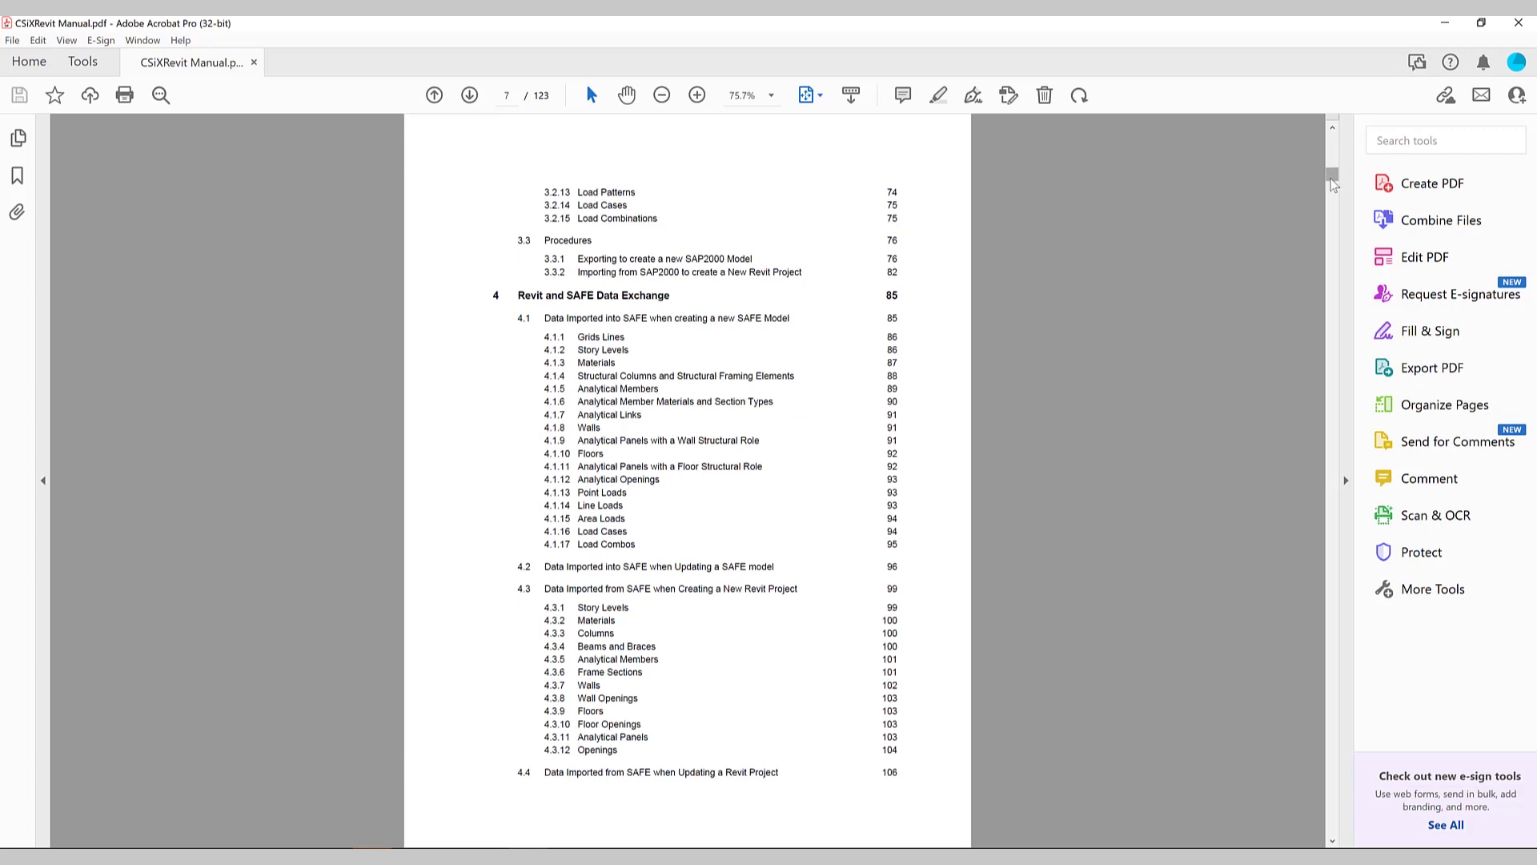
pyautogui.moveTo(1333, 185); pyautogui.dragTo(1323, 204)
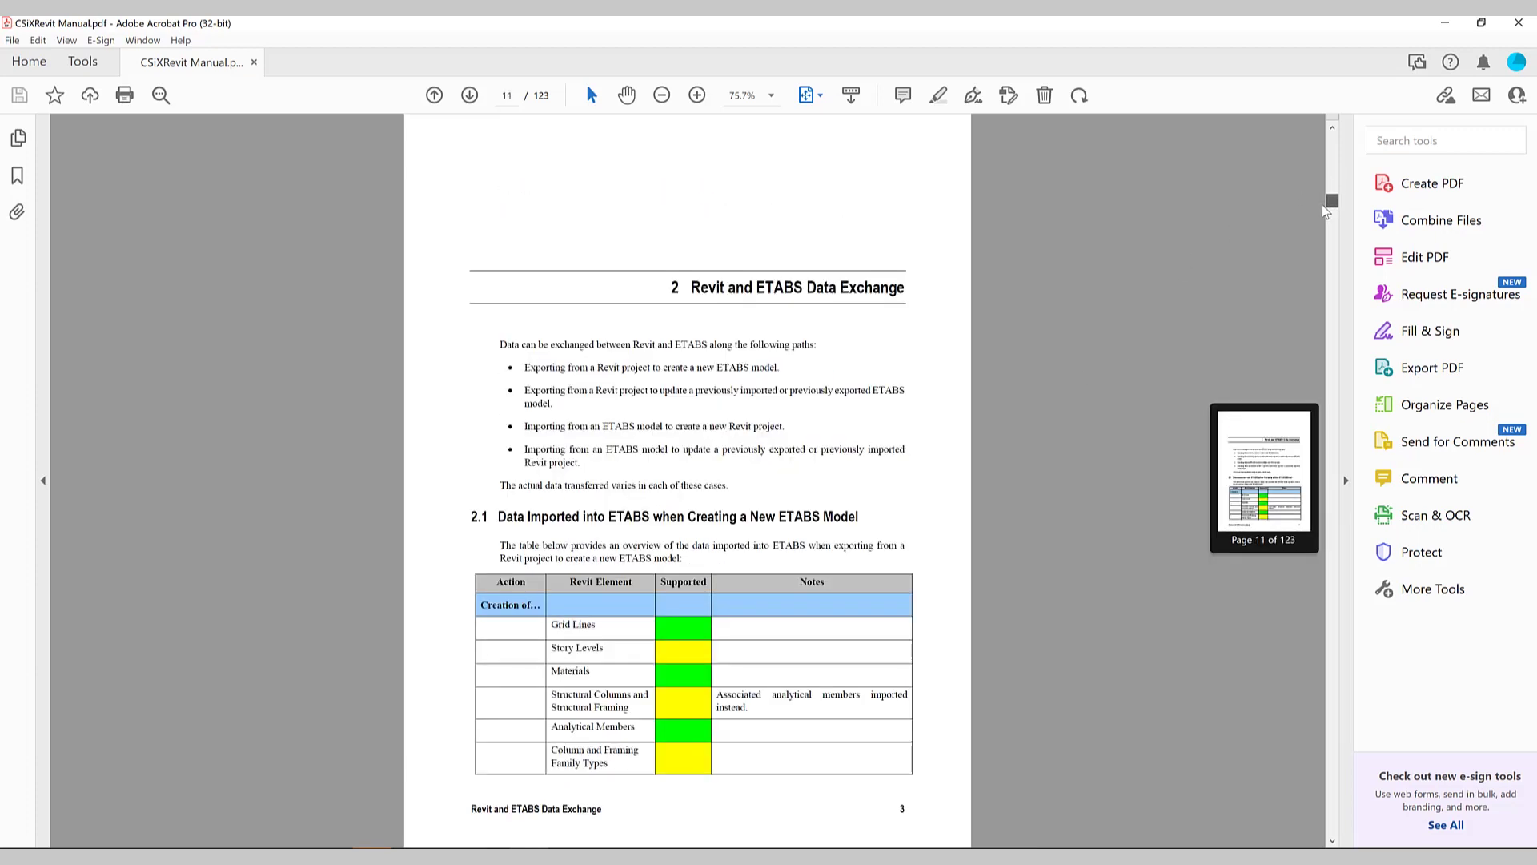
pyautogui.scroll(-5, 963, 437)
pyautogui.scroll(5, 961, 437)
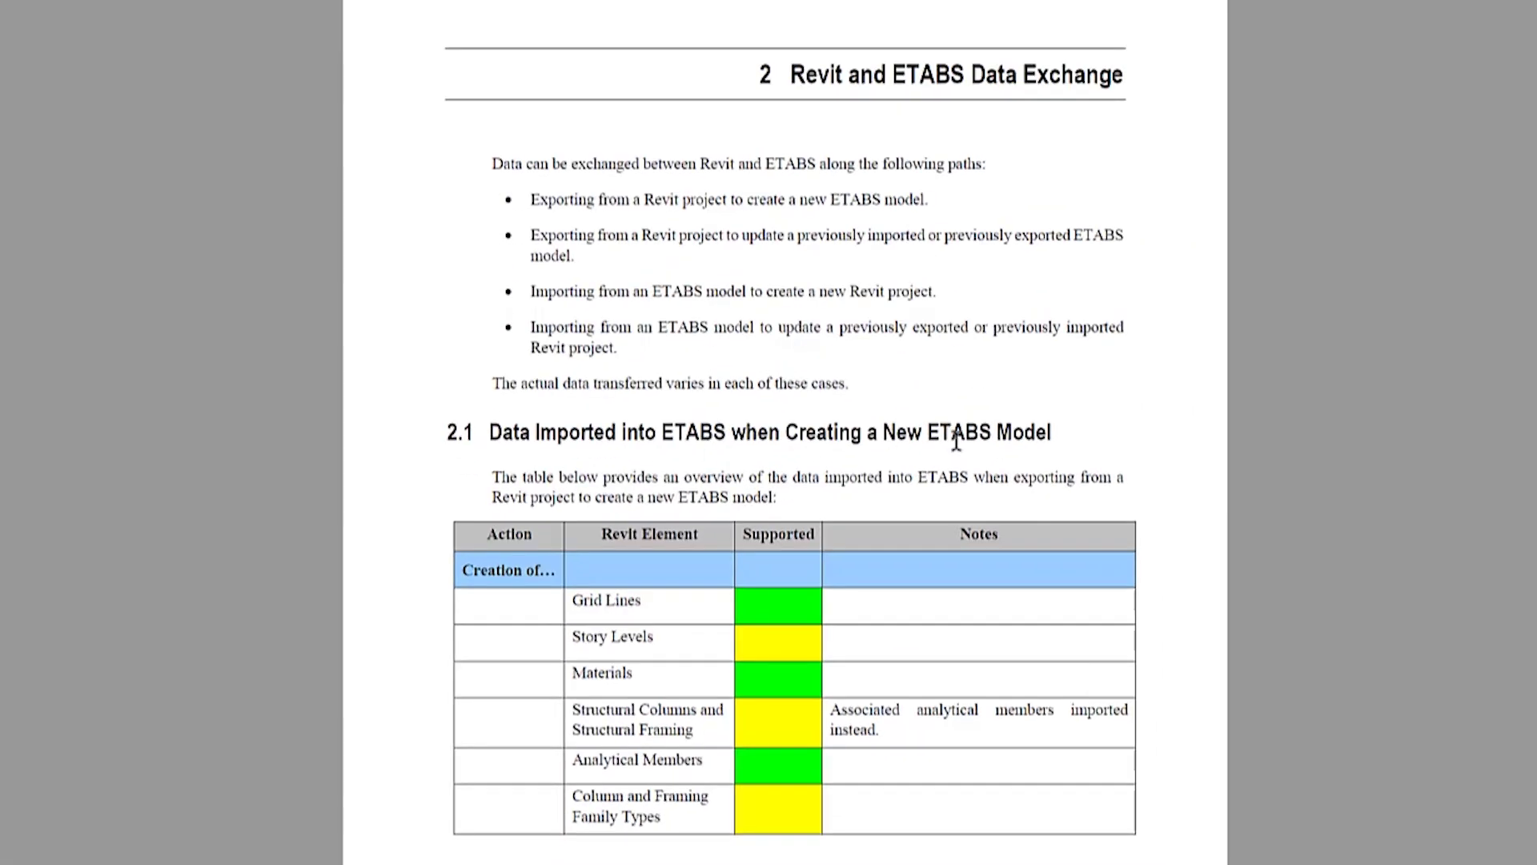
pyautogui.scroll(-5, 857, 385)
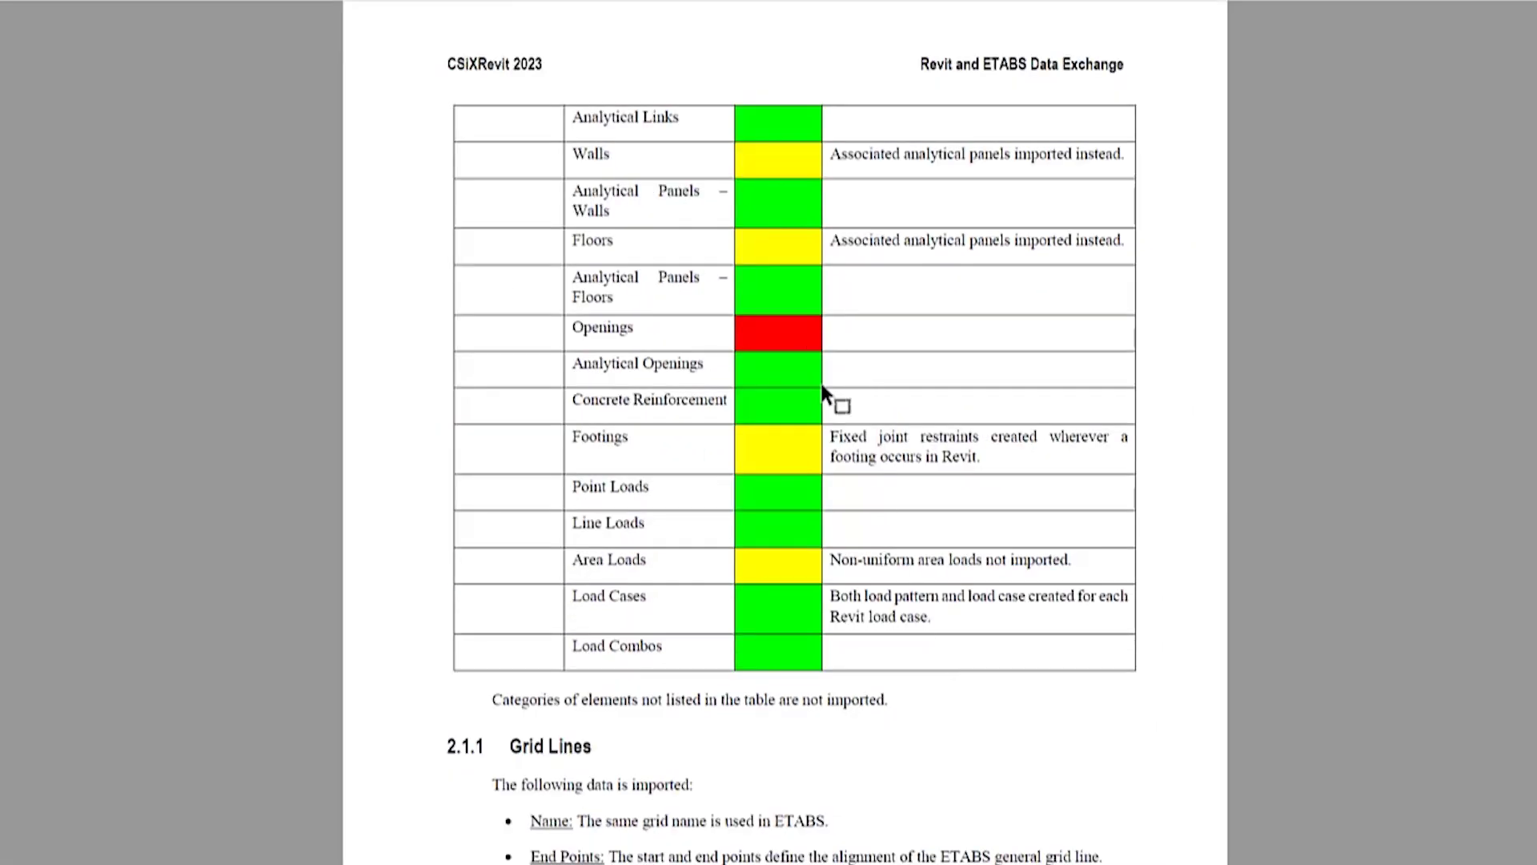